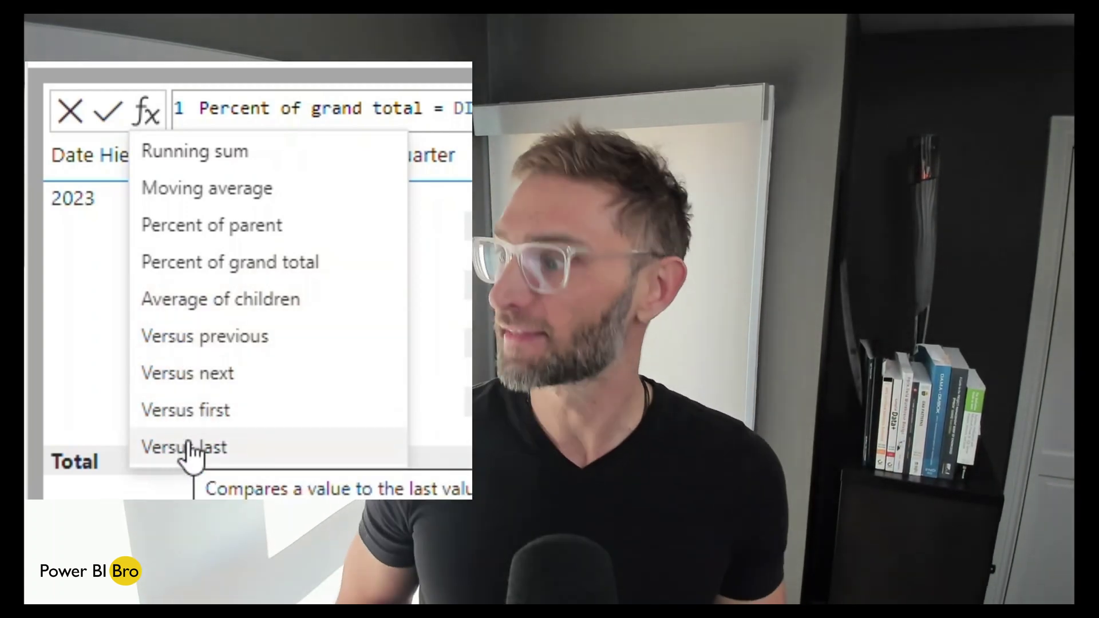
{"action": "key", "text": "Escape"}
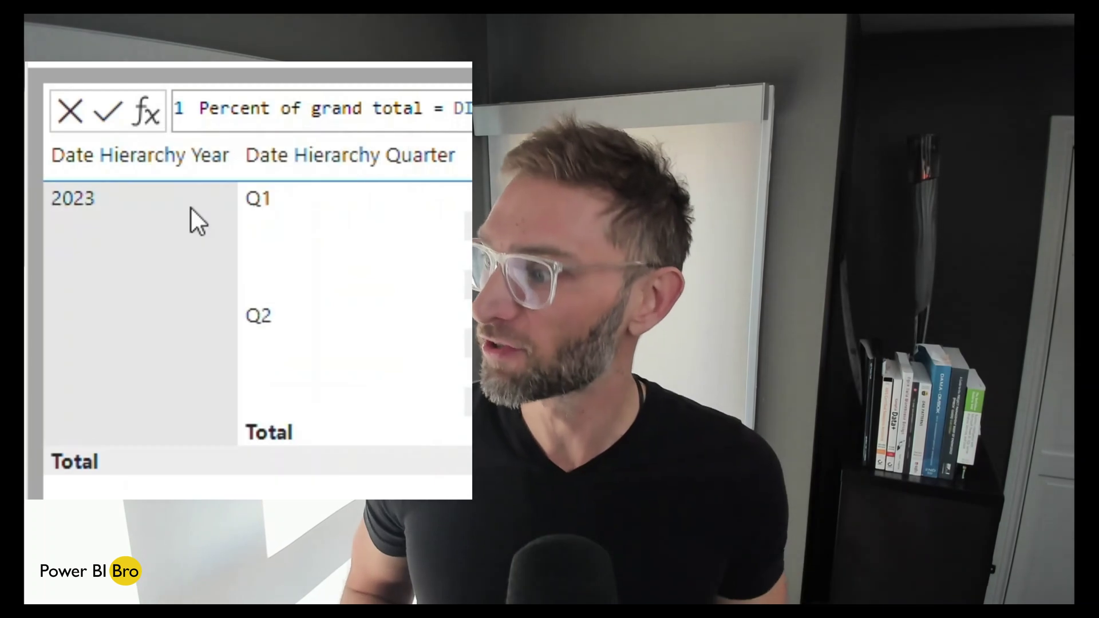
{"action": "key", "text": "ctrl+a"}
{"action": "key", "text": "BackSpace"}
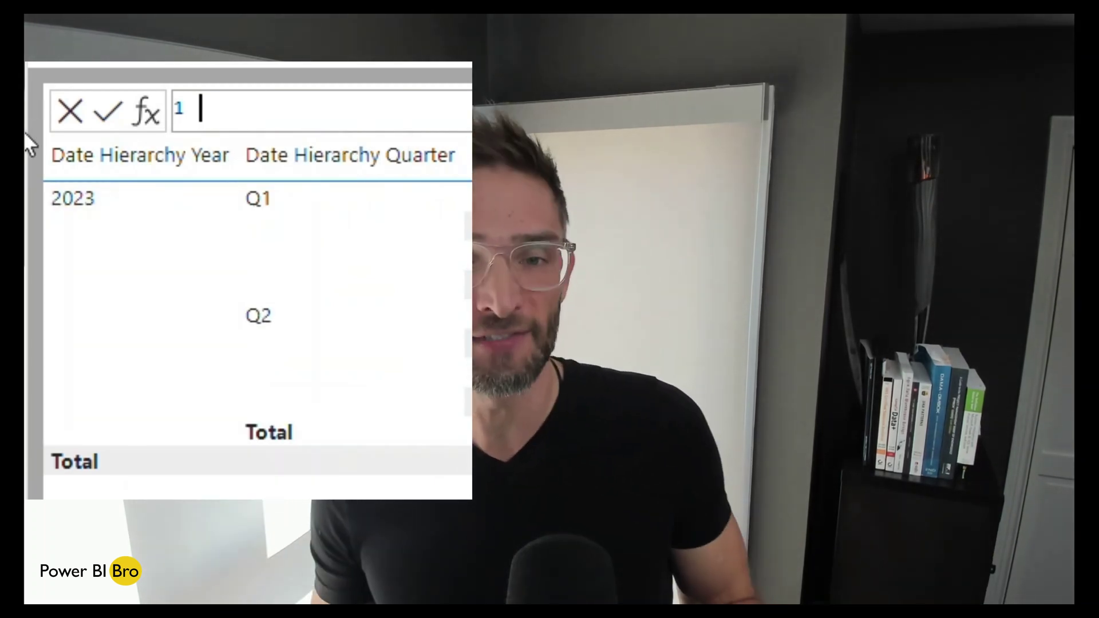
{"action": "left_click", "coordinate": [147, 116]}
{"action": "left_click", "coordinate": [197, 187]}
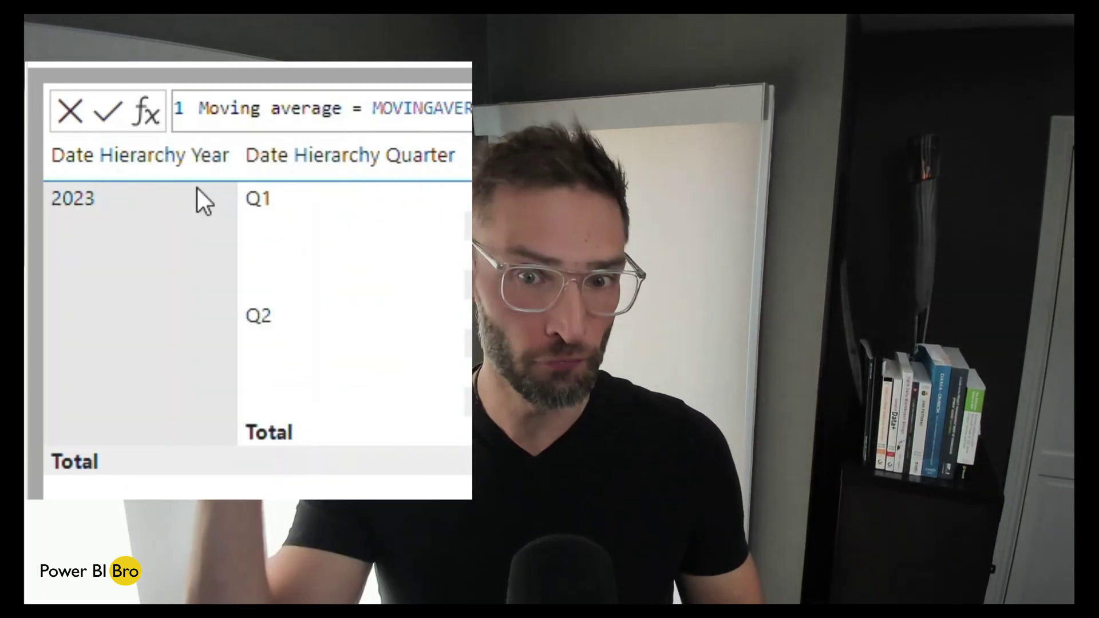
{"action": "key", "text": "ctrl+a"}
{"action": "key", "text": "BackSpace"}
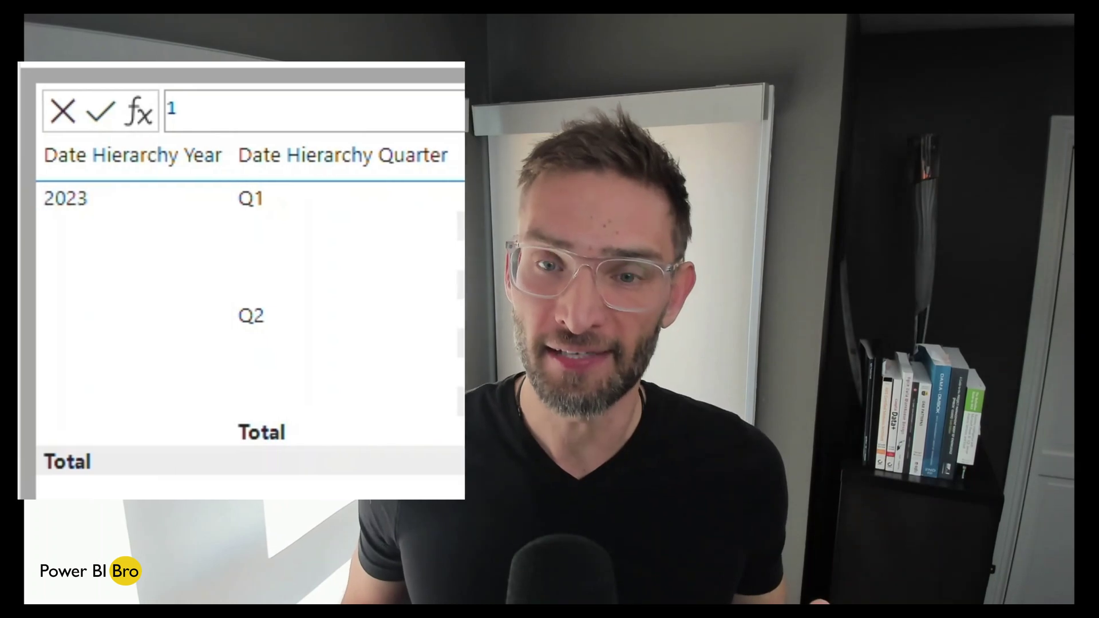
{"action": "left_click", "coordinate": [92, 117]}
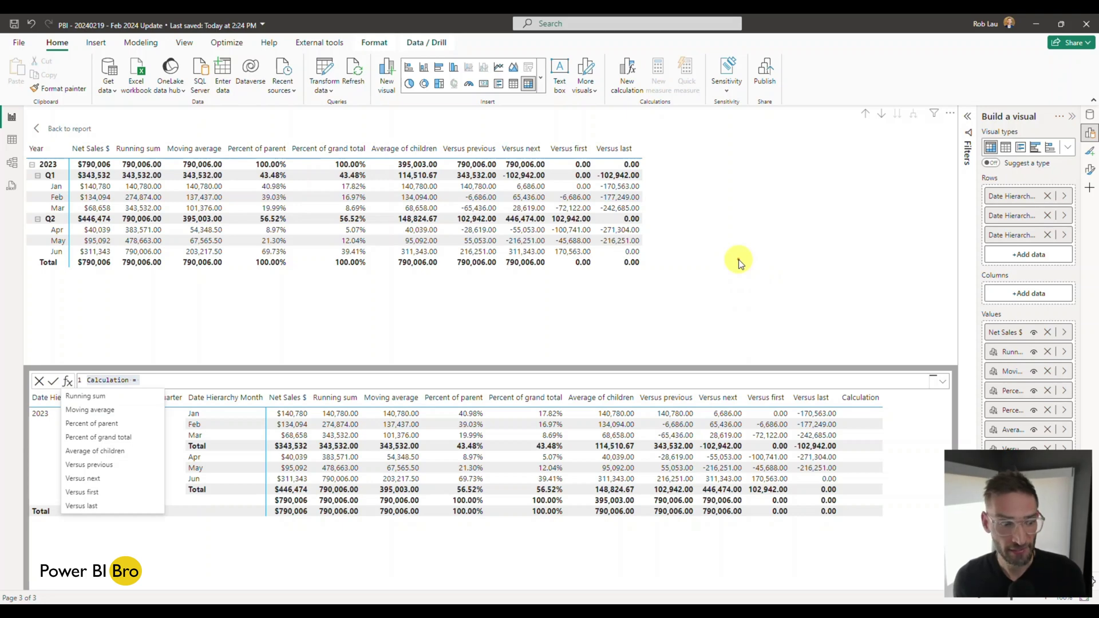
Leave the visual calculation editor for the report page and deselect the existing matrix
{"action": "key", "text": "Escape"}
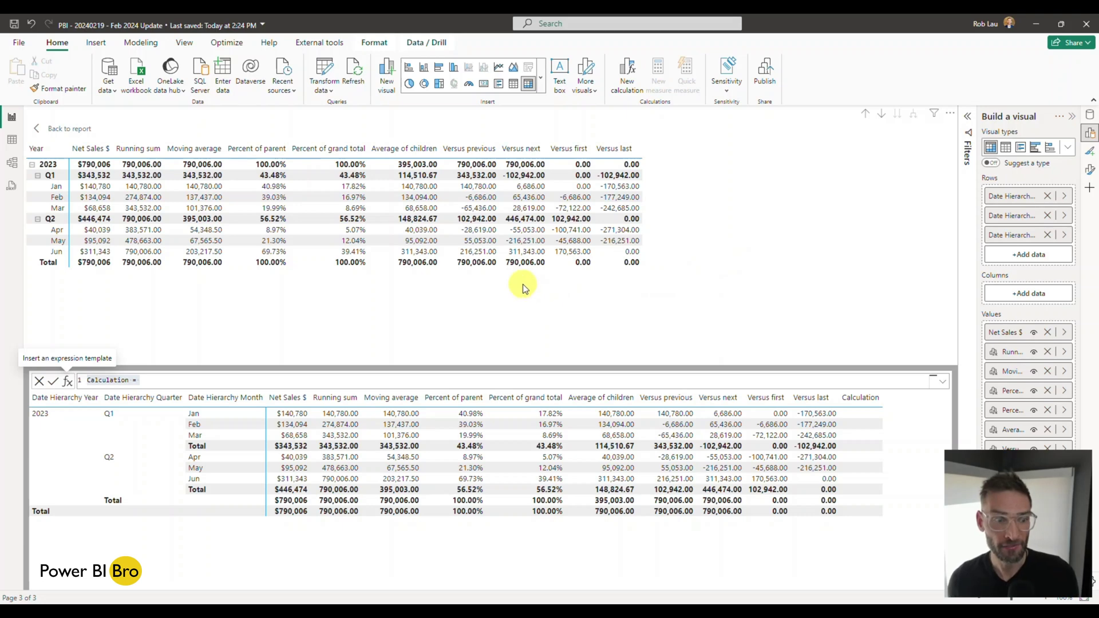
{"action": "left_click", "coordinate": [81, 130]}
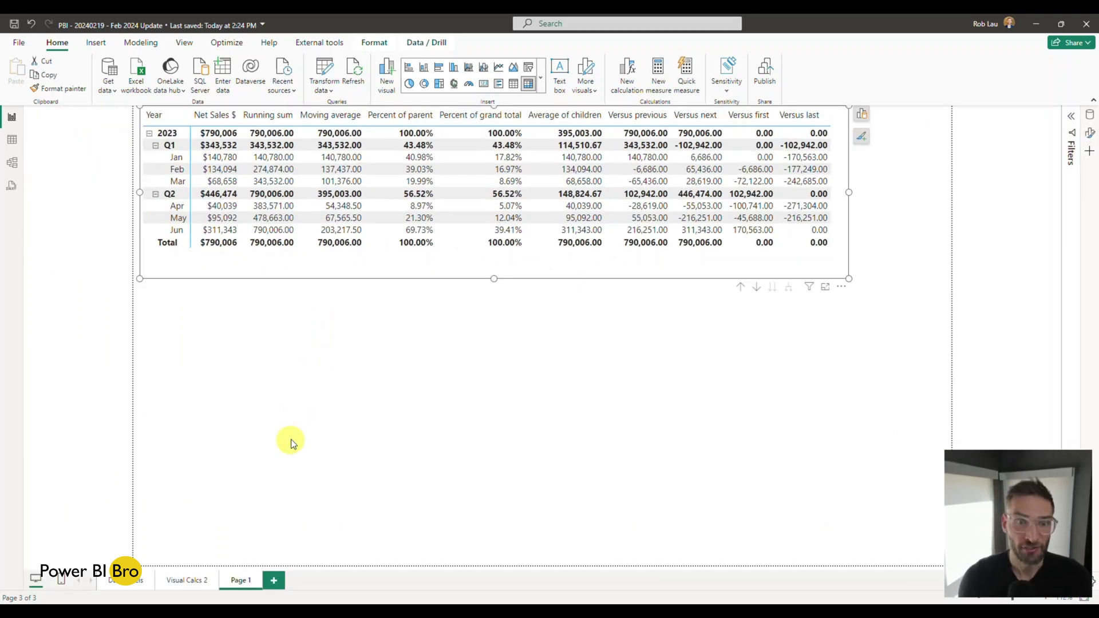
{"action": "left_click", "coordinate": [451, 404]}
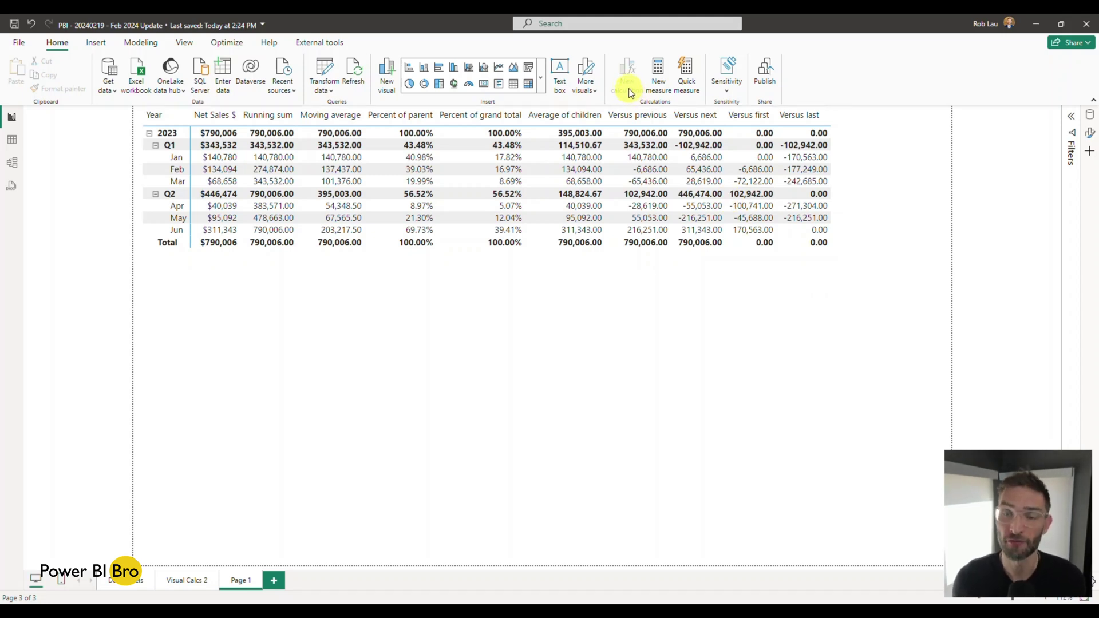
{"action": "left_click", "coordinate": [282, 411]}
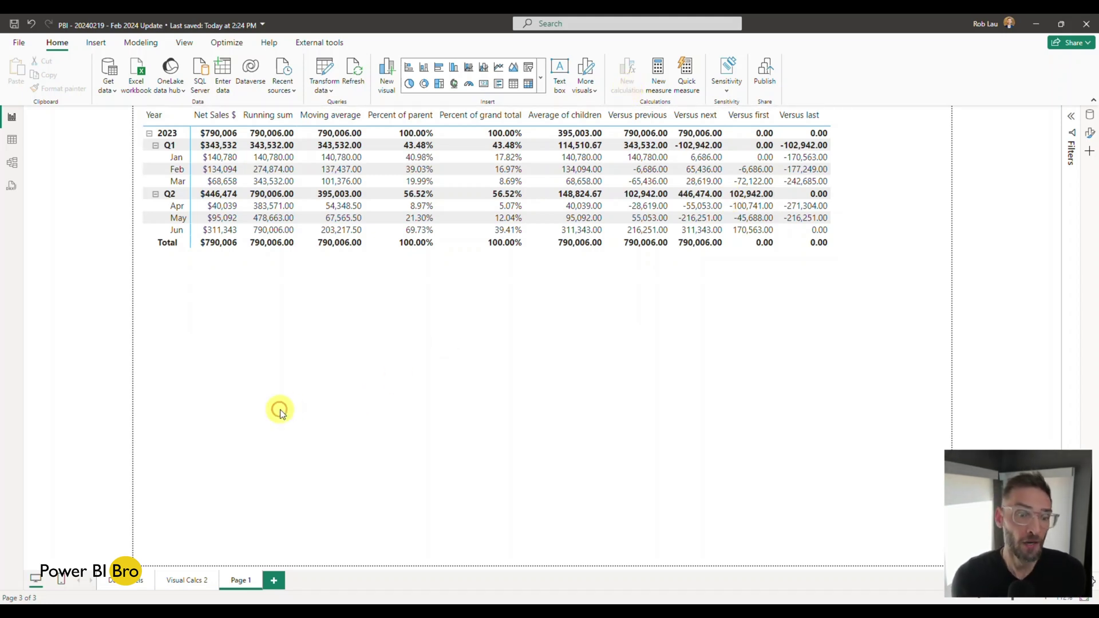
Insert a new matrix visual on the report page and add Date Hierarchy to its rows
{"action": "left_click", "coordinate": [527, 85]}
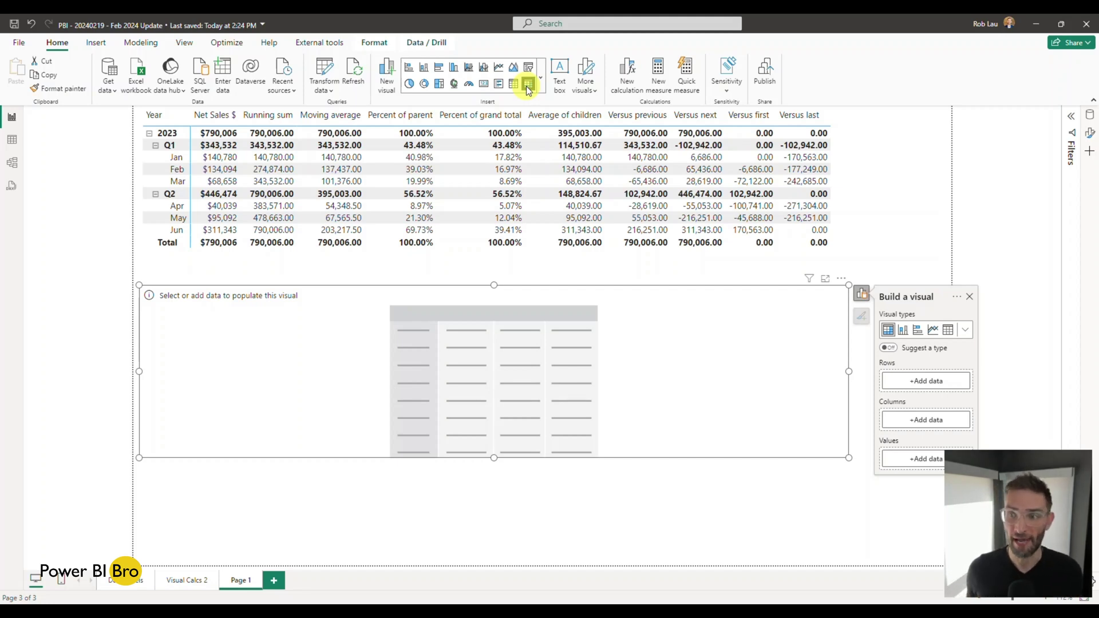
{"action": "left_click", "coordinate": [1090, 115]}
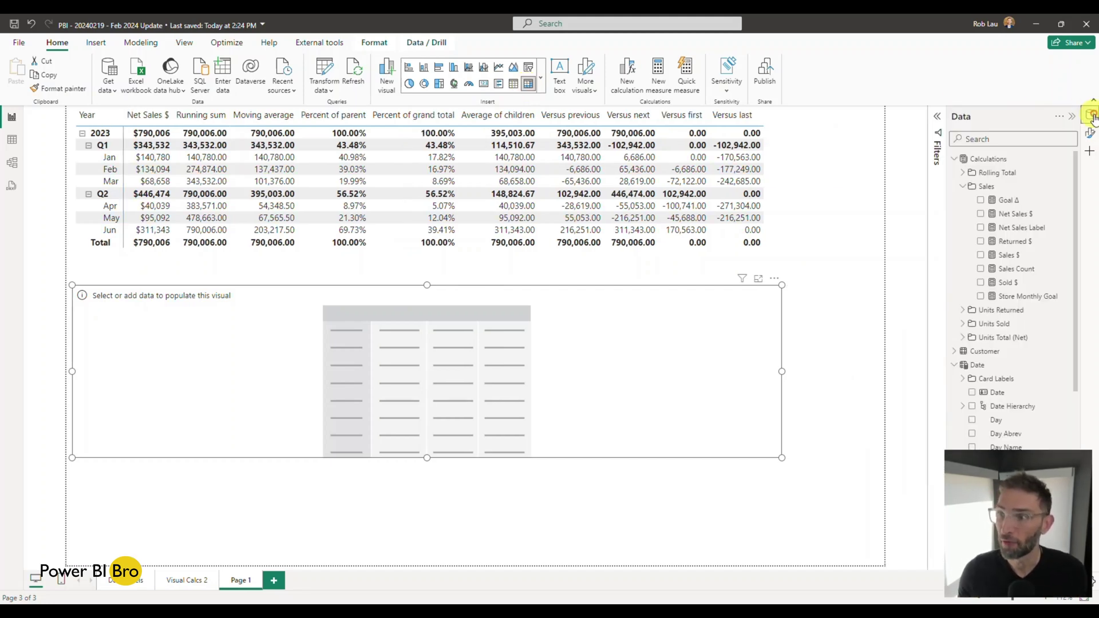
{"action": "scroll", "coordinate": [1030, 275], "scroll_direction": "down", "scroll_amount": 8}
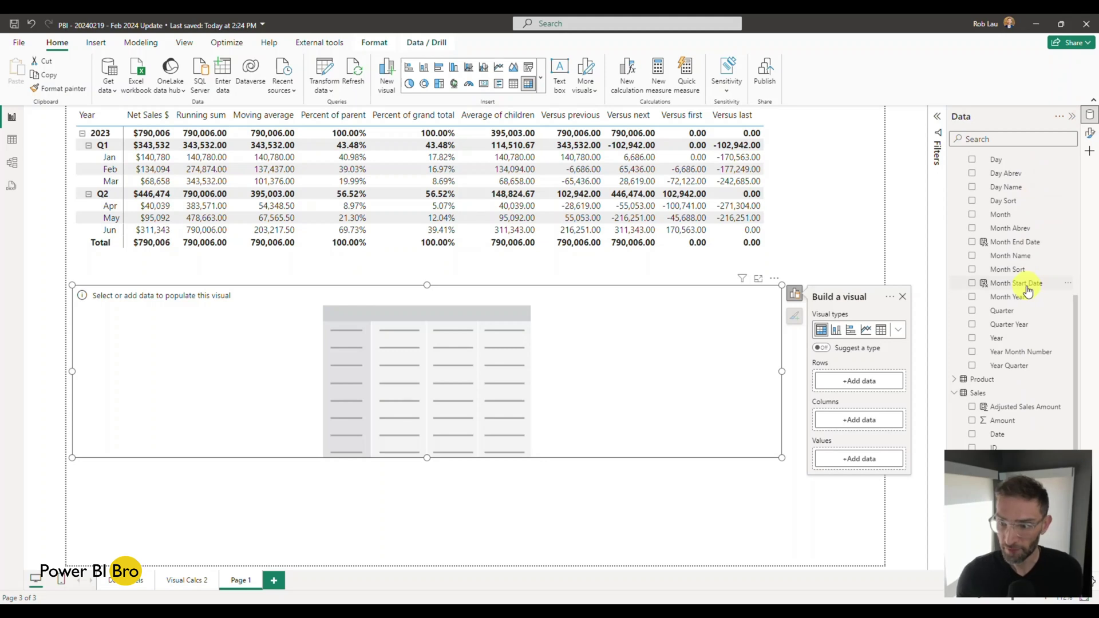
{"action": "scroll", "coordinate": [1025, 291], "scroll_direction": "down", "scroll_amount": 3}
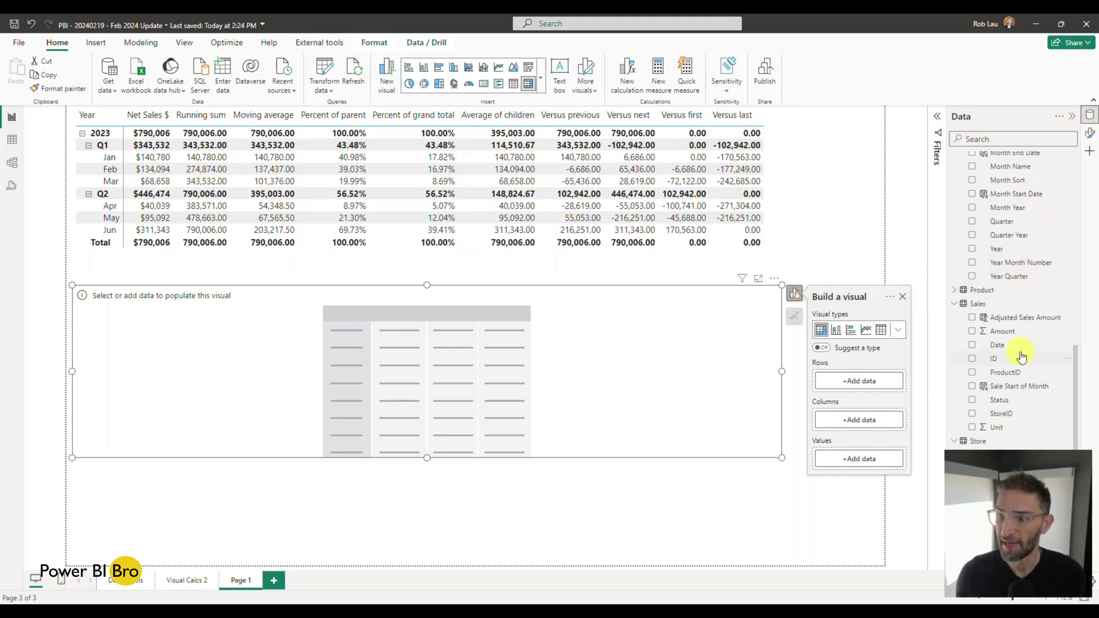
{"action": "scroll", "coordinate": [1021, 336], "scroll_direction": "up", "scroll_amount": 3}
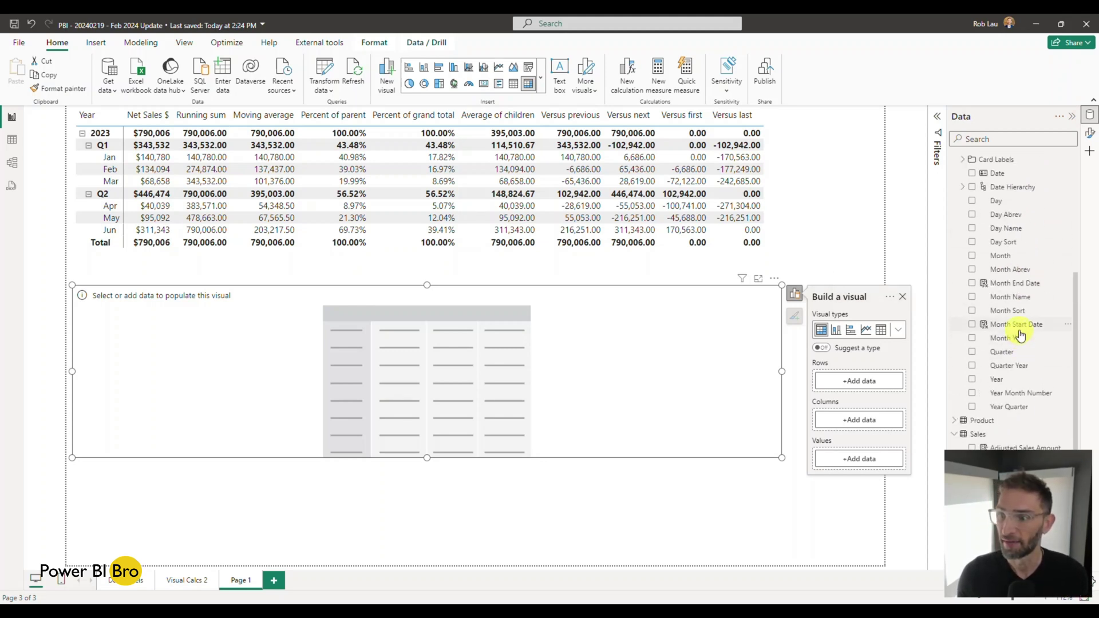
{"action": "left_click", "coordinate": [972, 189]}
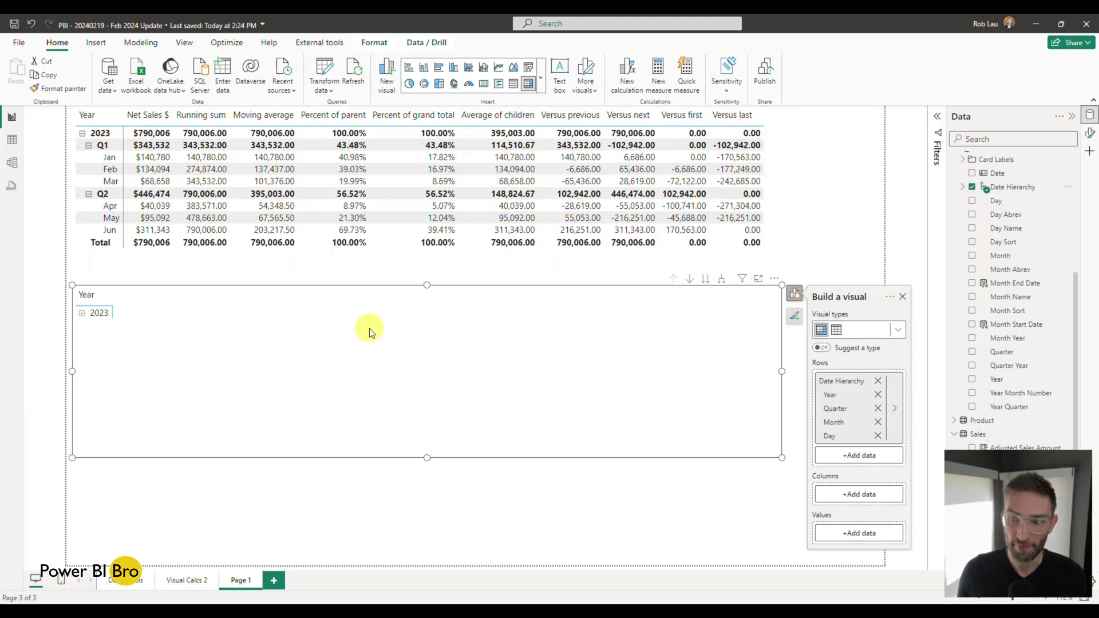
Expand 2023 and Q1 in the new matrix and add the Net Sales $ measure as its values
{"action": "left_click", "coordinate": [82, 313]}
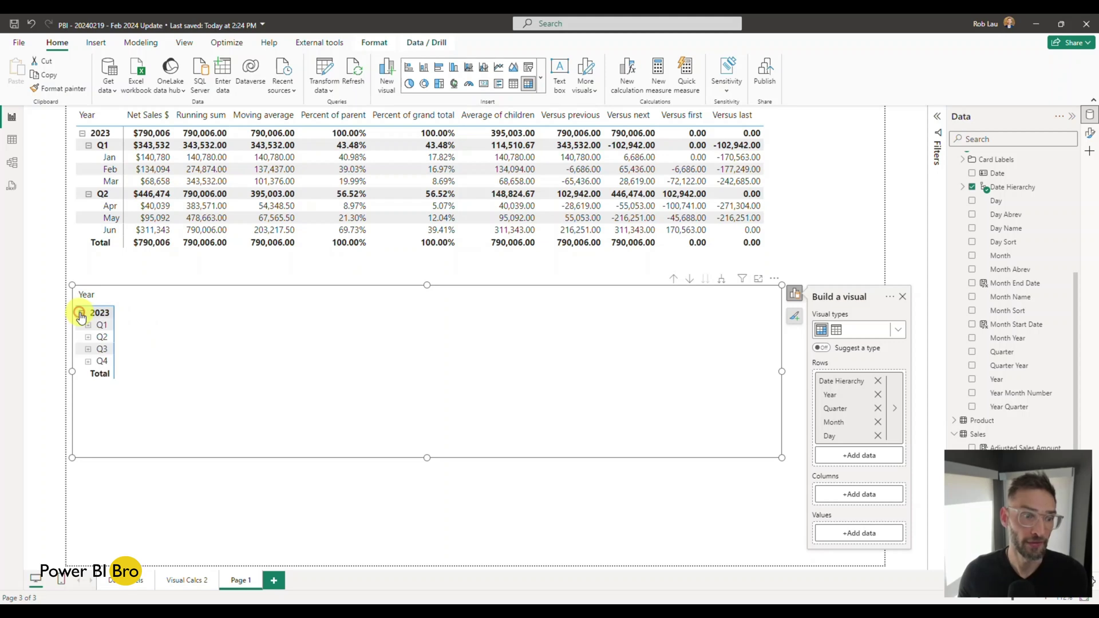
{"action": "left_click", "coordinate": [88, 324]}
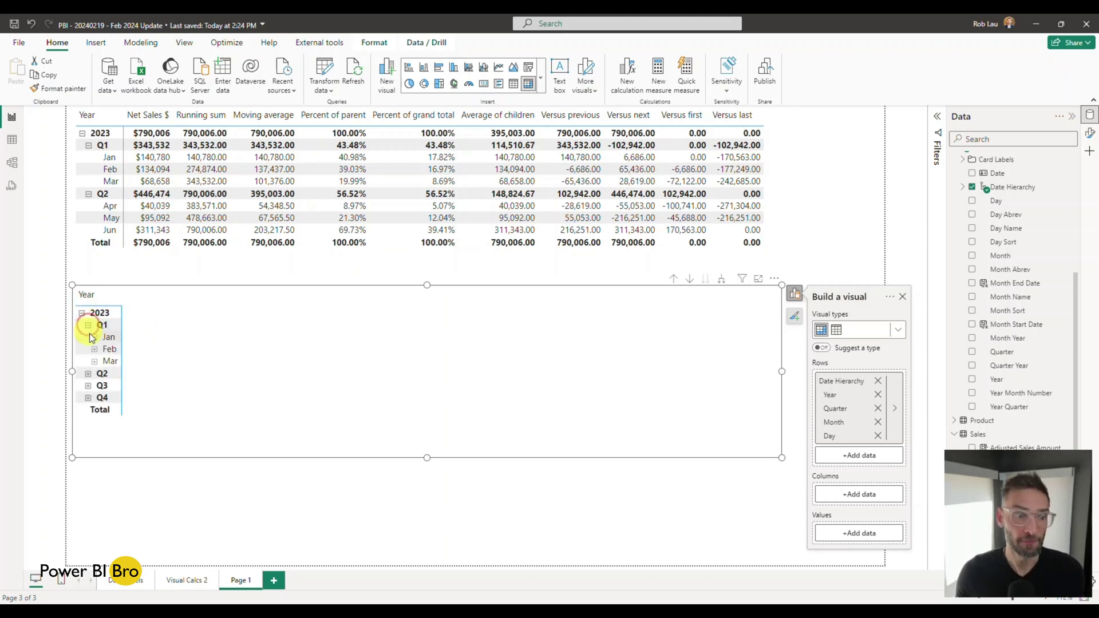
{"action": "scroll", "coordinate": [1006, 206], "scroll_direction": "up", "scroll_amount": 4}
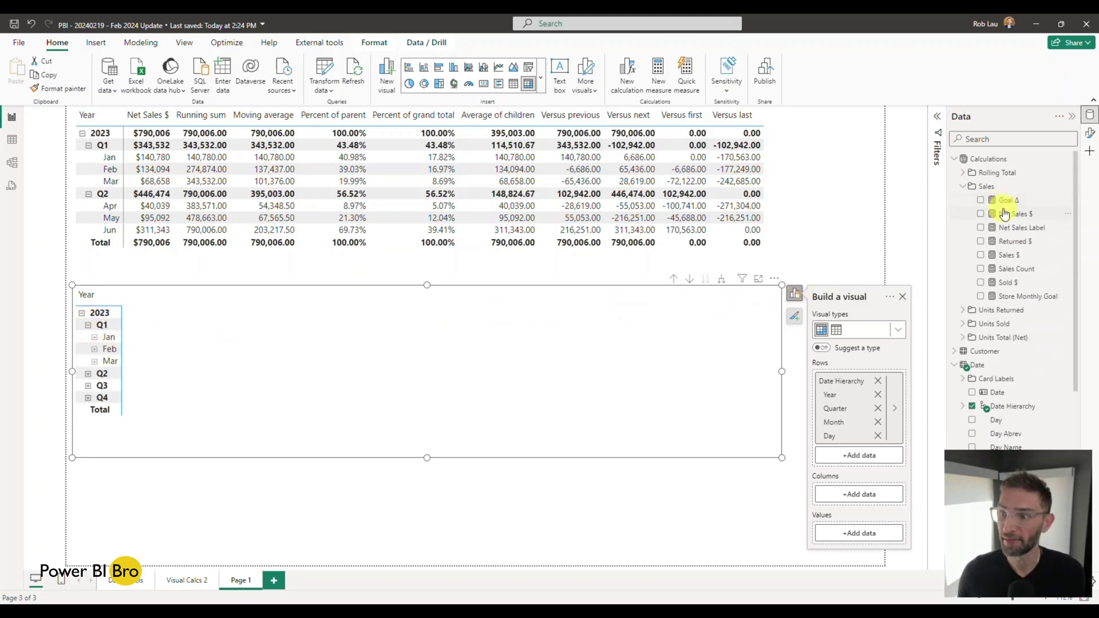
{"action": "left_click", "coordinate": [980, 215]}
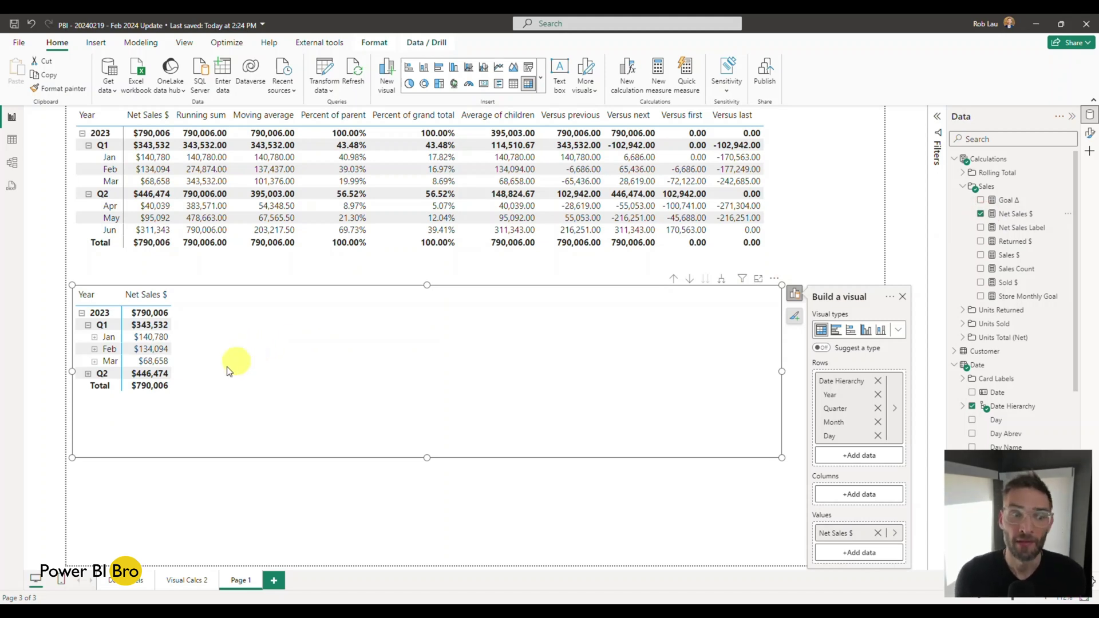
Expand Q2 in the new matrix and remove the Day level from its rows
{"action": "left_click", "coordinate": [88, 375]}
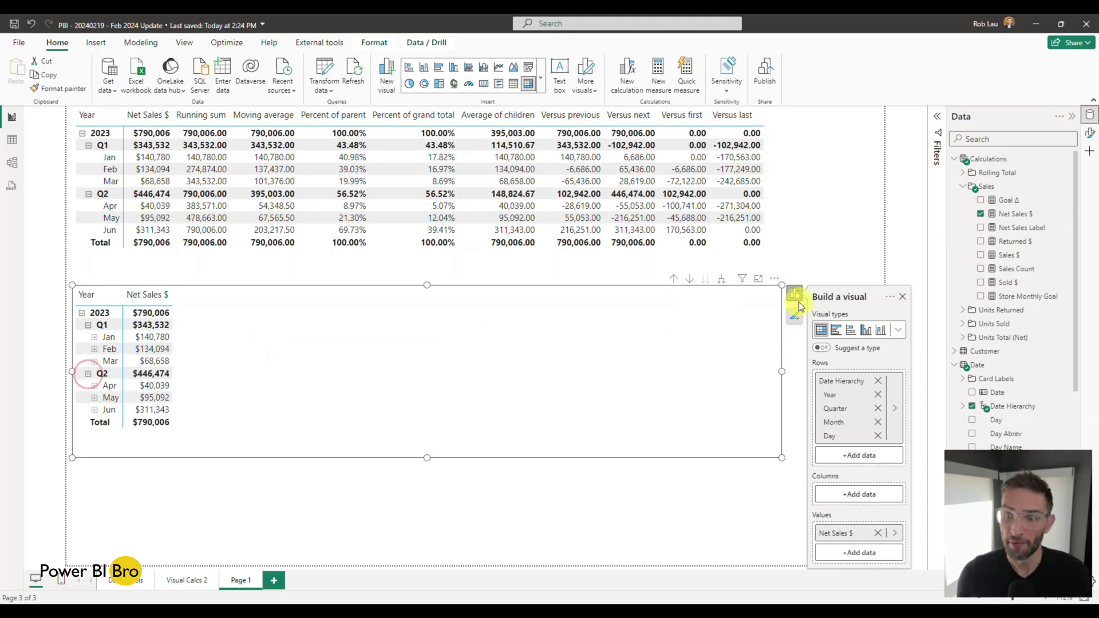
{"action": "left_click", "coordinate": [878, 436]}
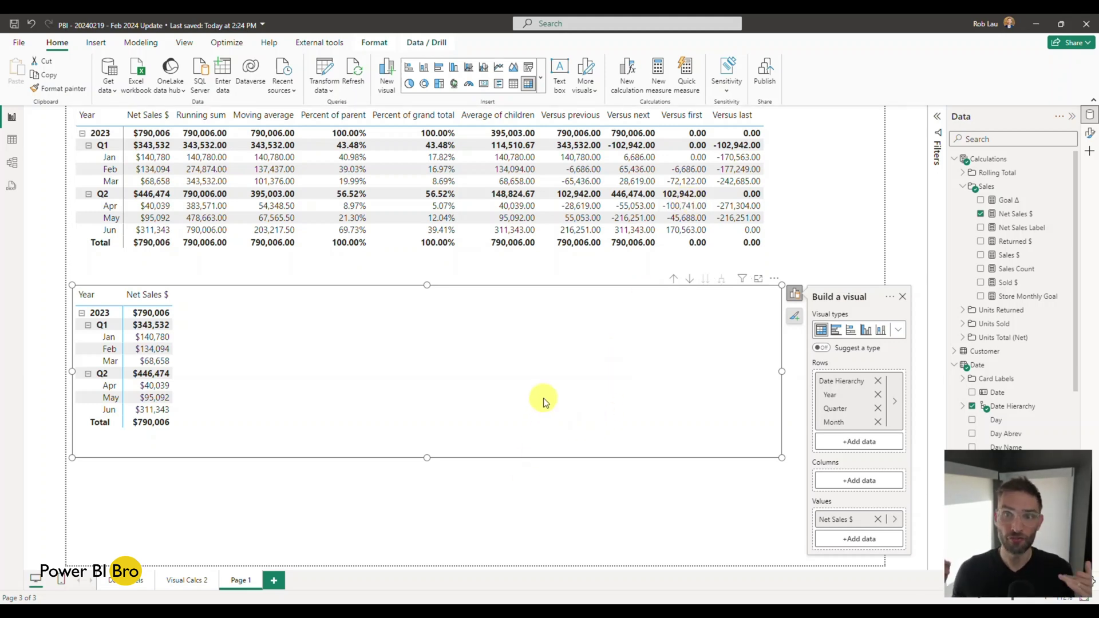
Create a new visual calculation on the Net Sales $ matrix using the Running sum expression template
{"action": "left_click", "coordinate": [621, 507]}
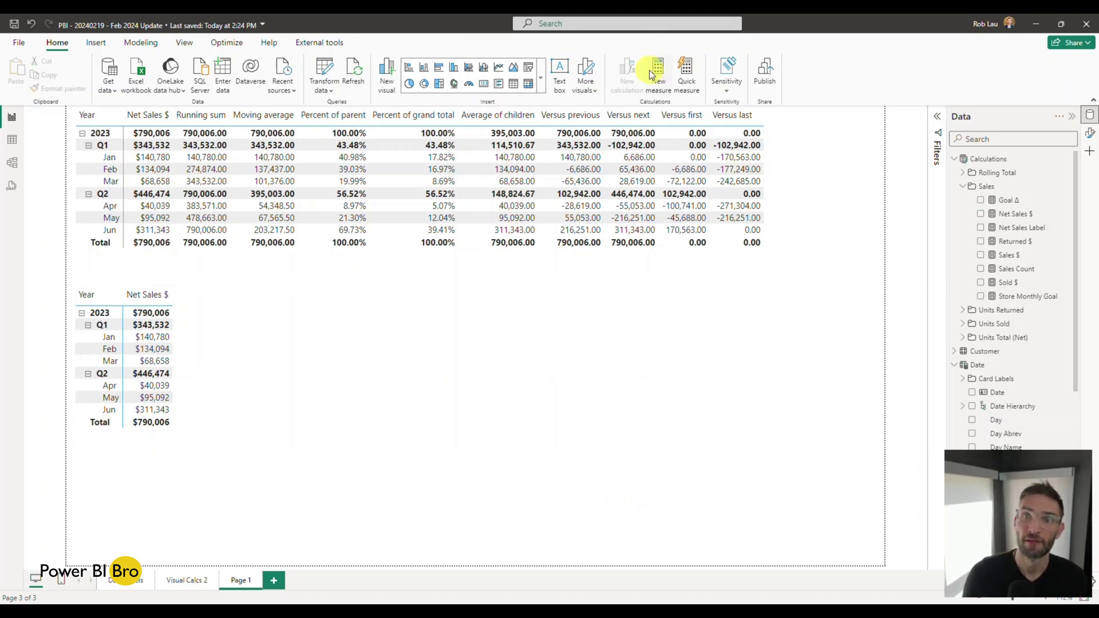
{"action": "left_click", "coordinate": [449, 331]}
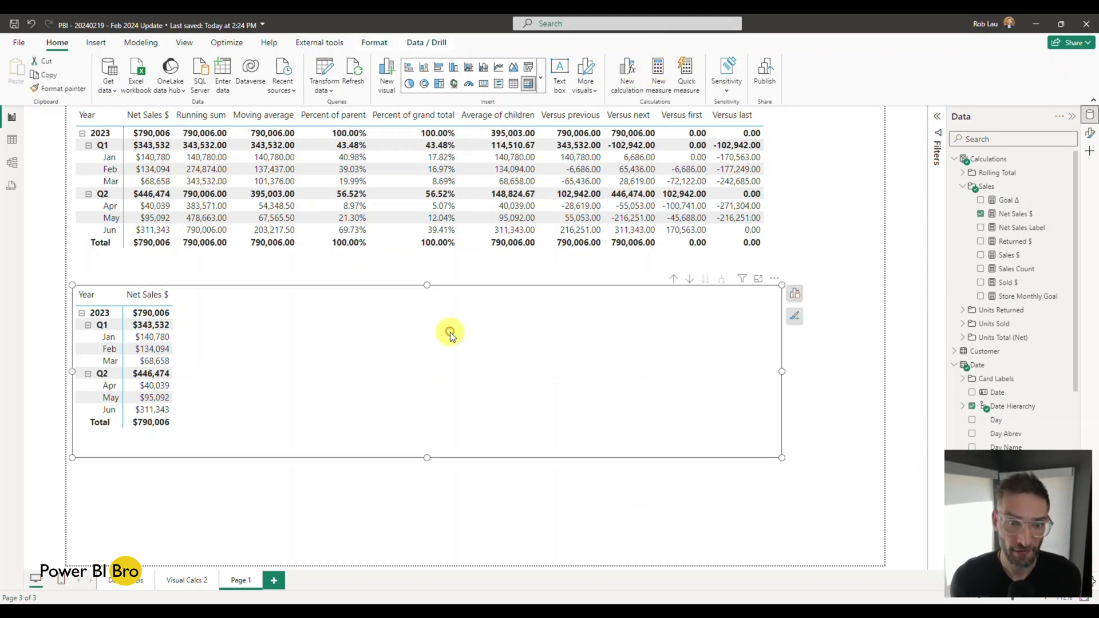
{"action": "left_click", "coordinate": [626, 89]}
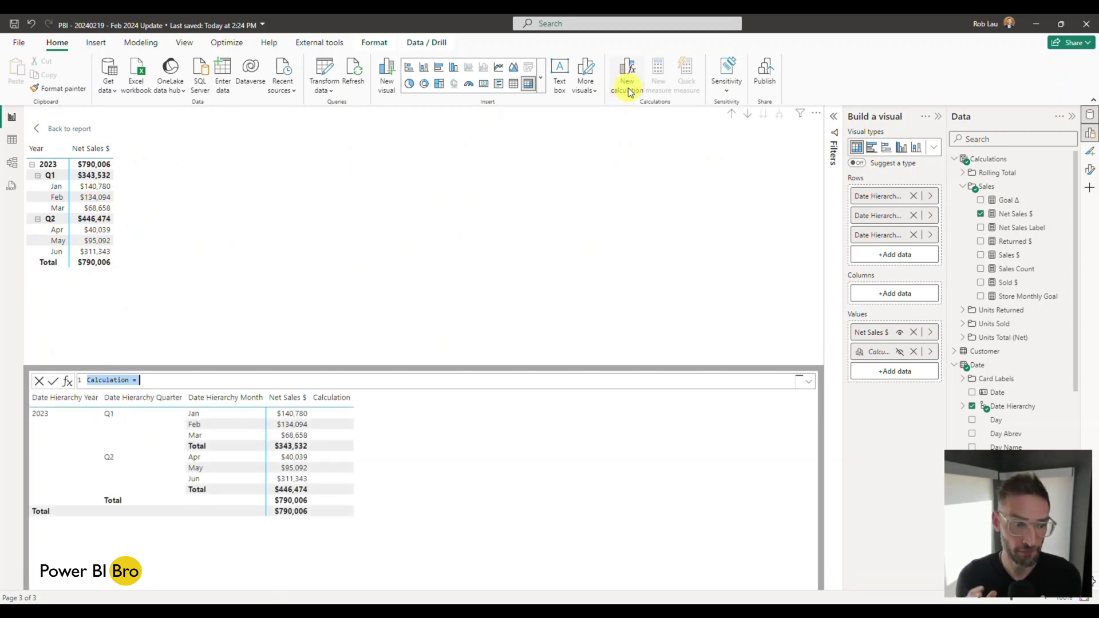
{"action": "left_click", "coordinate": [67, 382]}
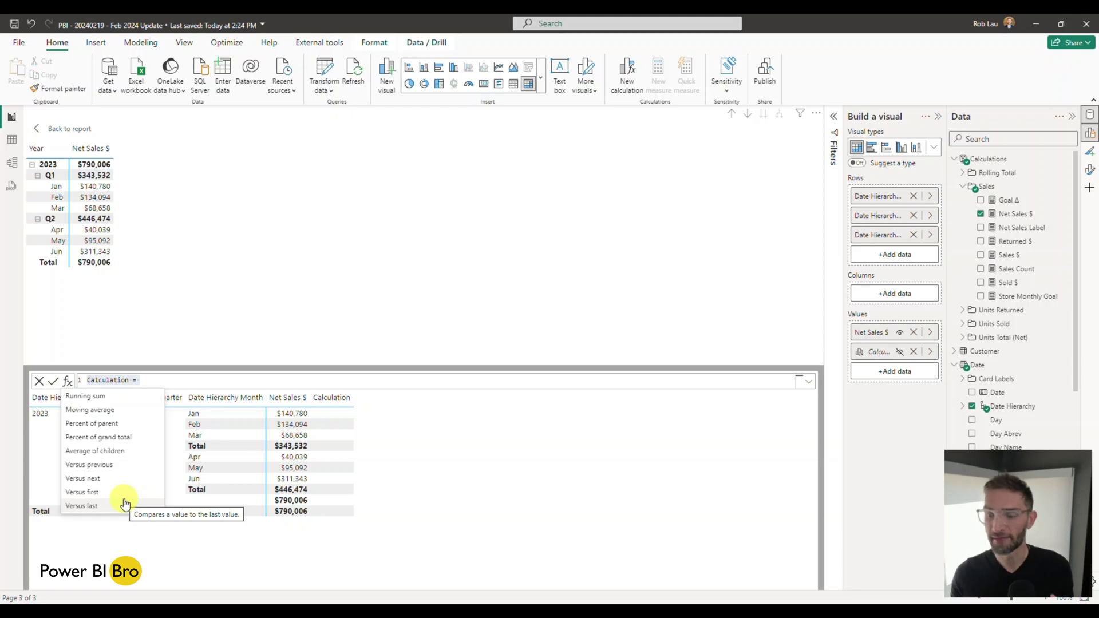
{"action": "left_click", "coordinate": [98, 400]}
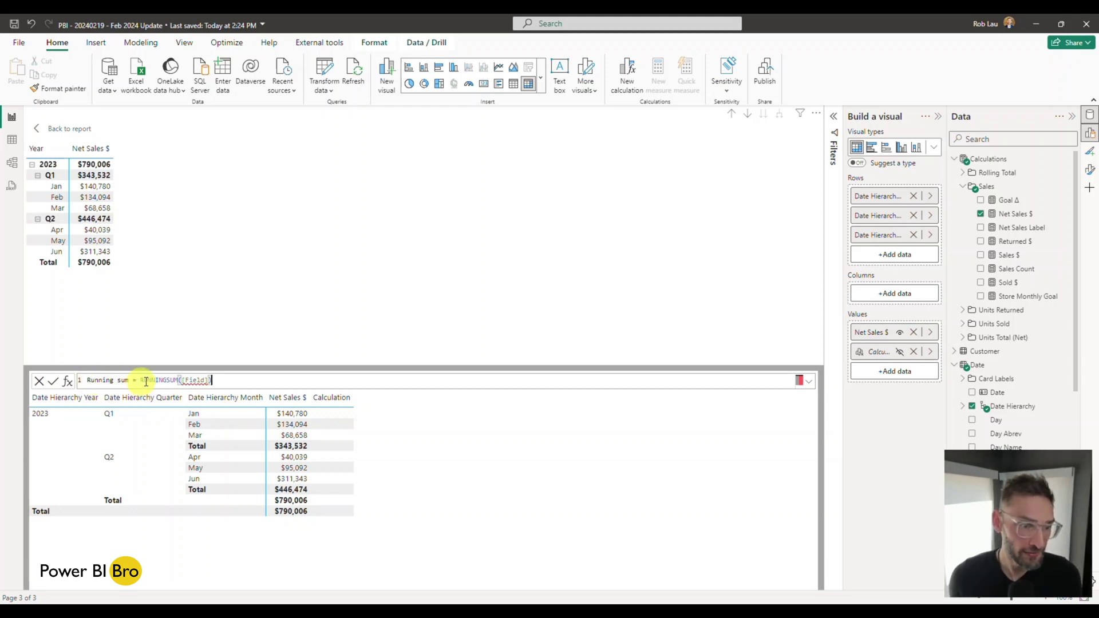
Replace the template's field placeholder with Net Sales $ and commit the Running sum calculation
{"action": "double_click", "coordinate": [203, 380]}
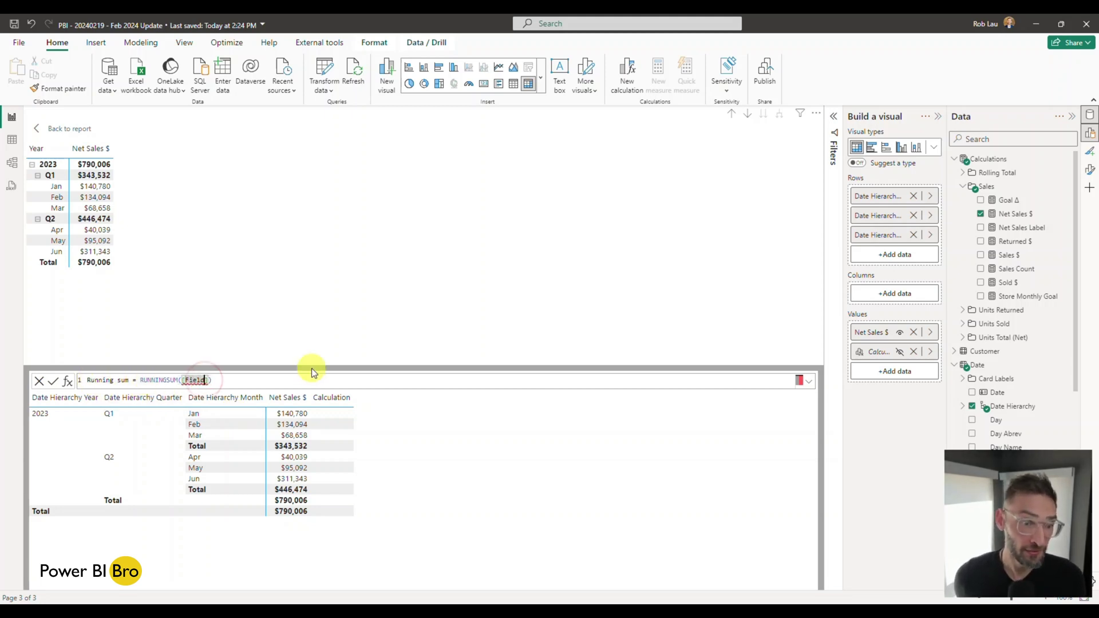
{"action": "type", "text": "F"}
{"action": "key", "text": "BackSpace"}
{"action": "type", "text": "N"}
{"action": "key", "text": "Tab"}
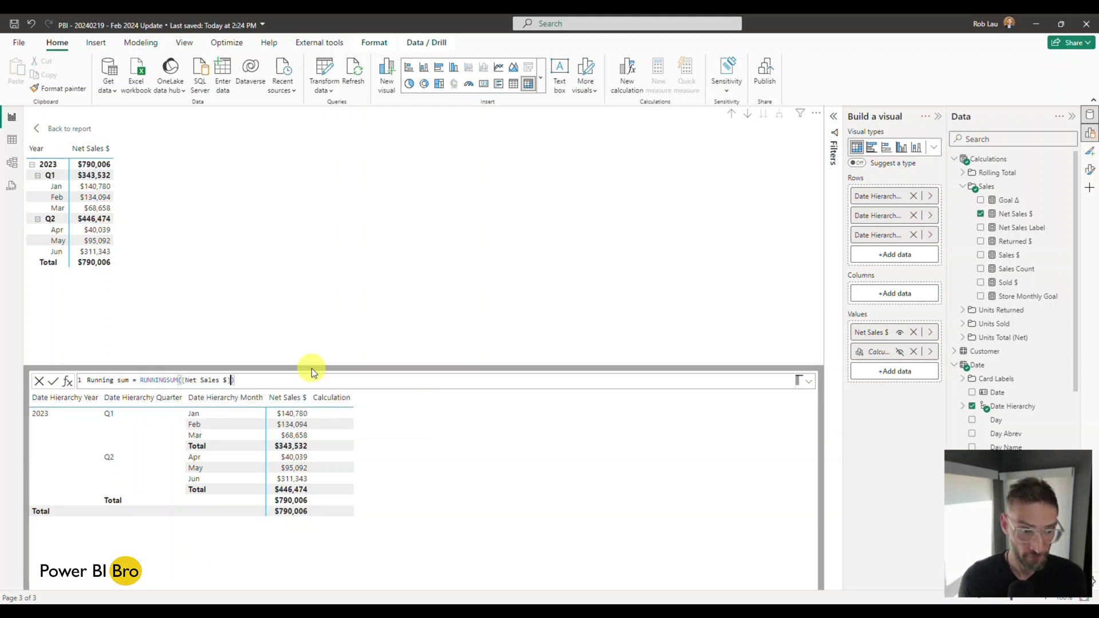
{"action": "key", "text": "Return"}
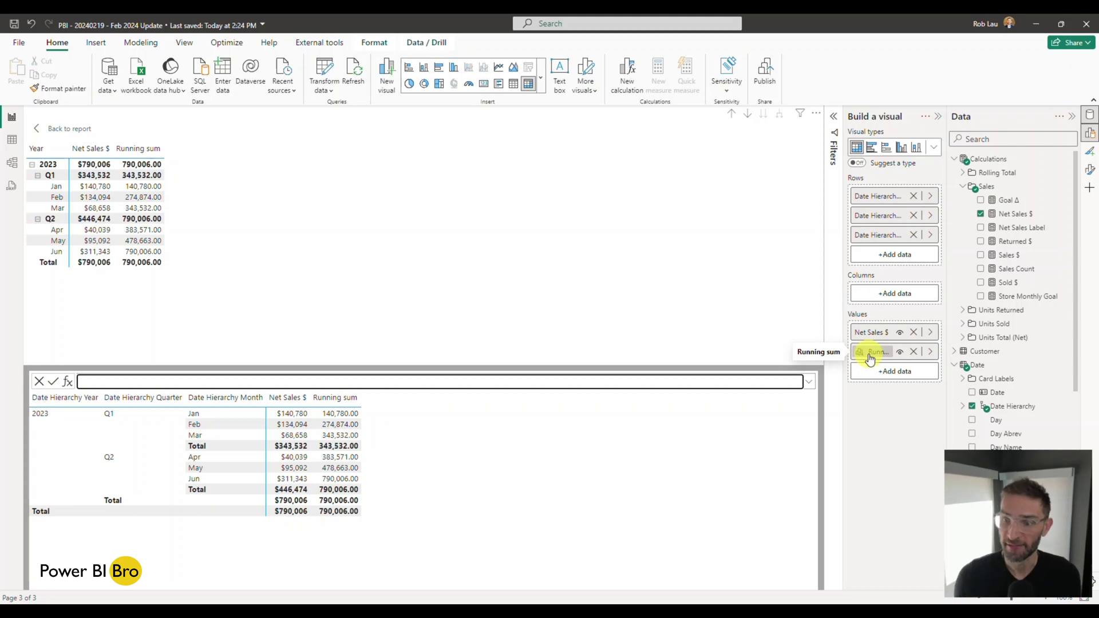
Open the Running sum calculation for editing and start a FORMAT function around its RUNNINGSUM expression
{"action": "left_click", "coordinate": [930, 360]}
{"action": "left_click", "coordinate": [963, 360]}
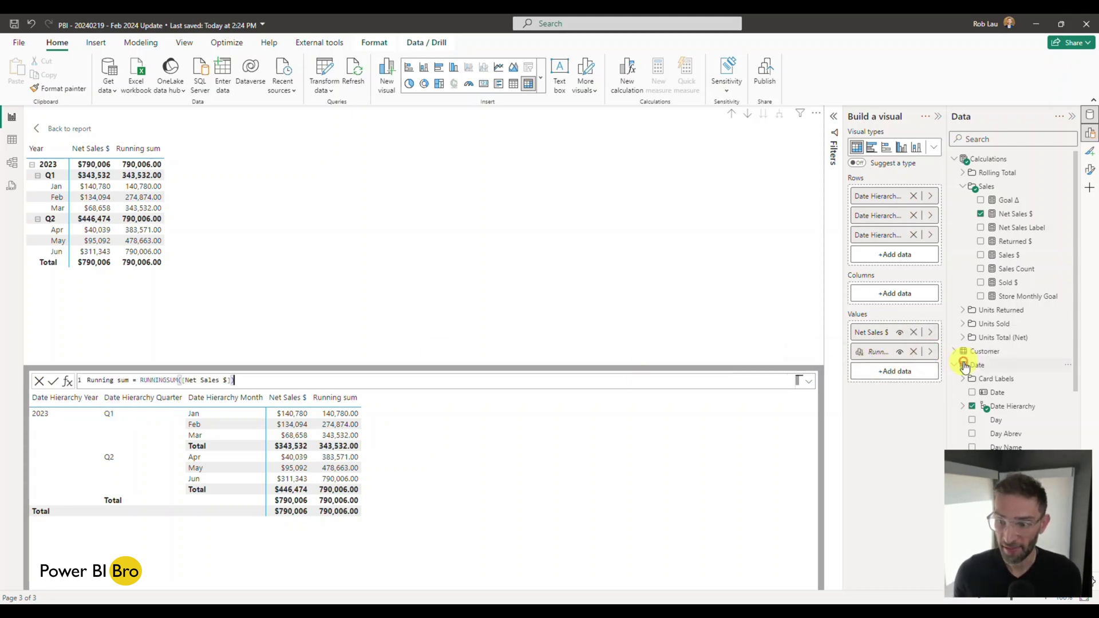
{"action": "double_click", "coordinate": [123, 380]}
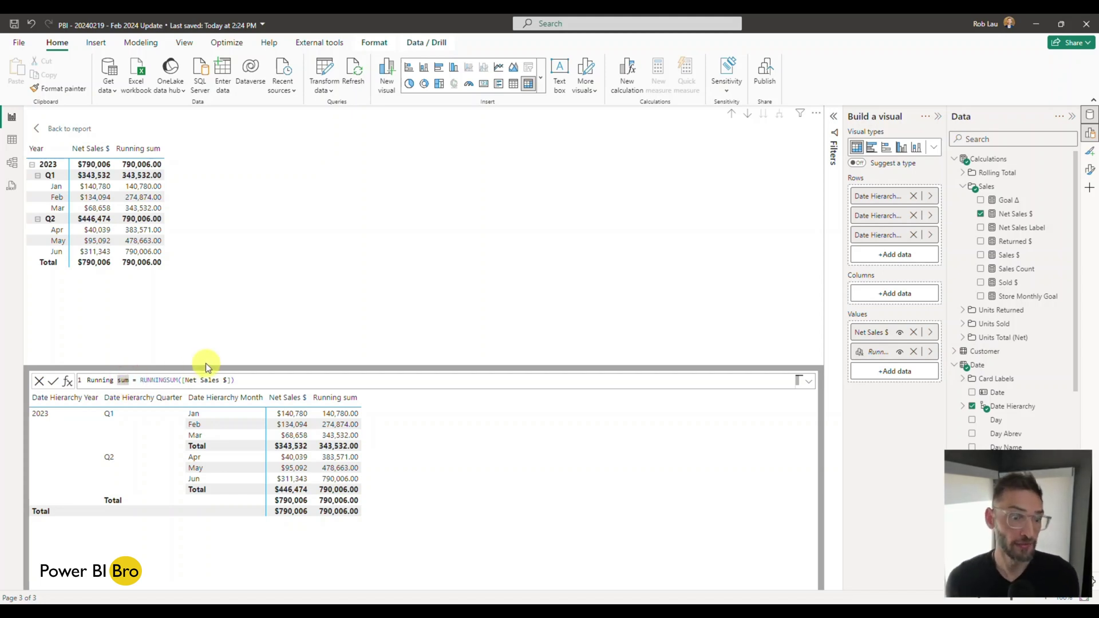
{"action": "double_click", "coordinate": [150, 380]}
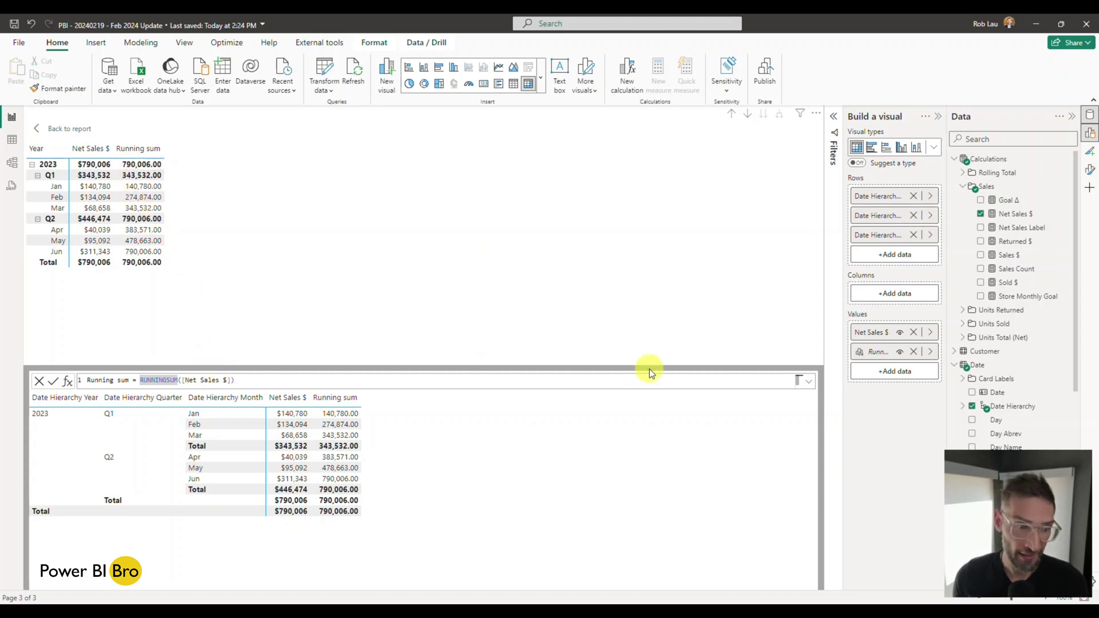
{"action": "key", "text": "Left"}
{"action": "type", "text": "FORMAT("}
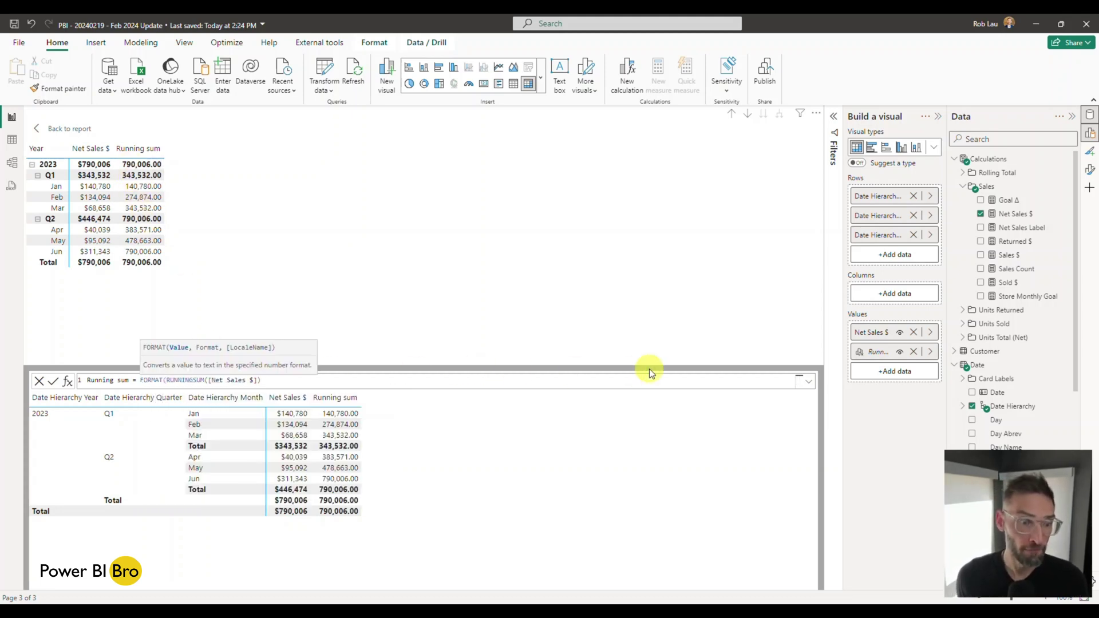
Complete the Running sum's FORMAT function with the format string "$#,#" and commit the calculation
{"action": "left_click", "coordinate": [283, 381]}
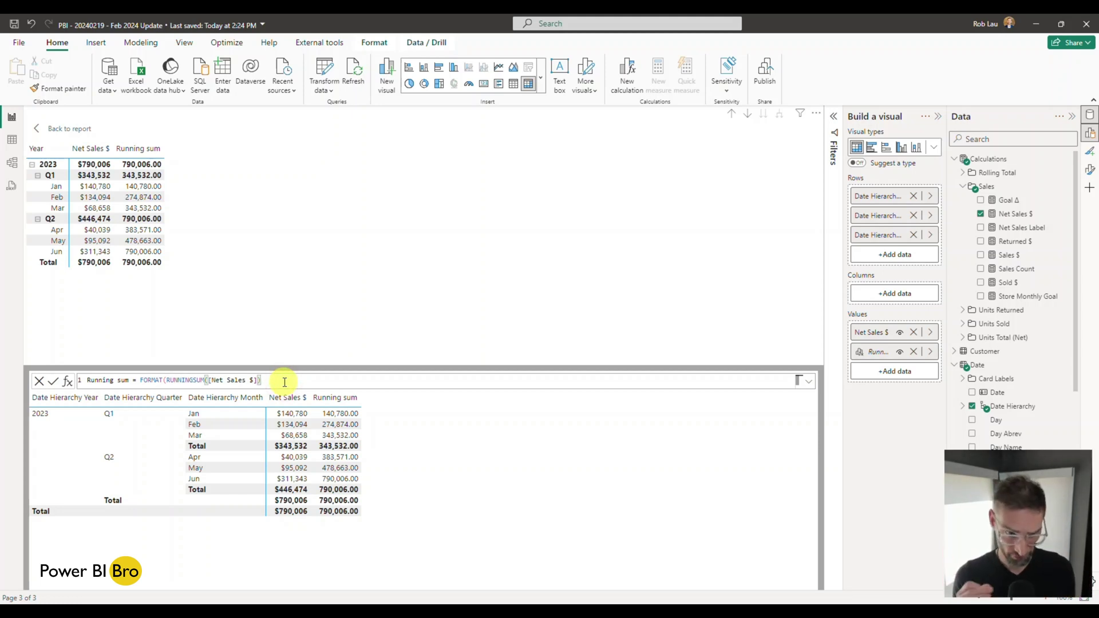
{"action": "type", "text": ",\""}
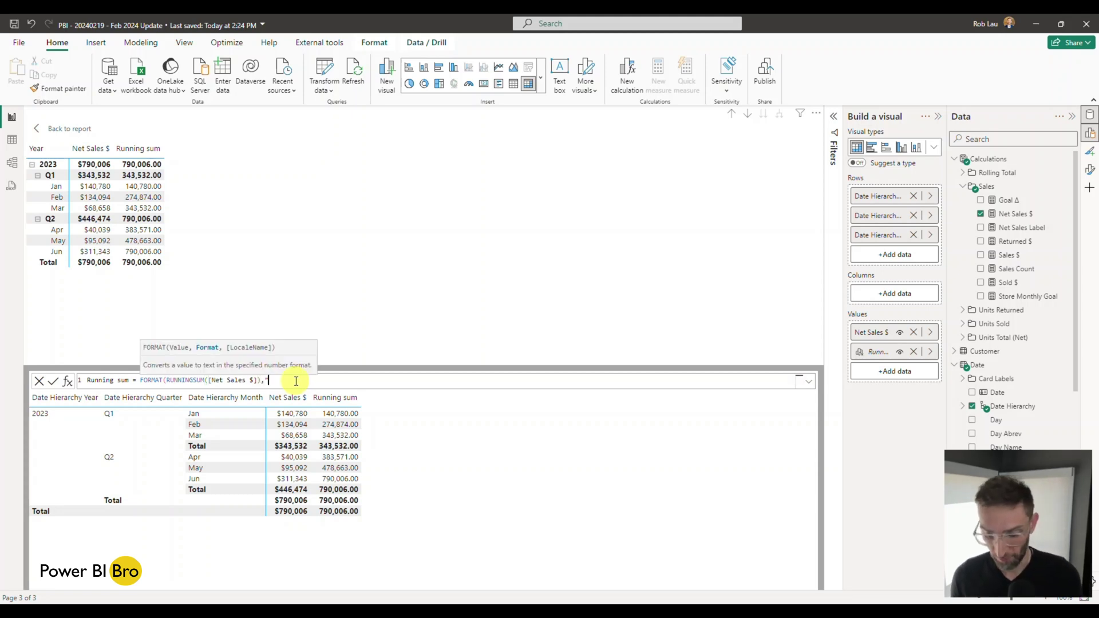
{"action": "type", "text": "$"}
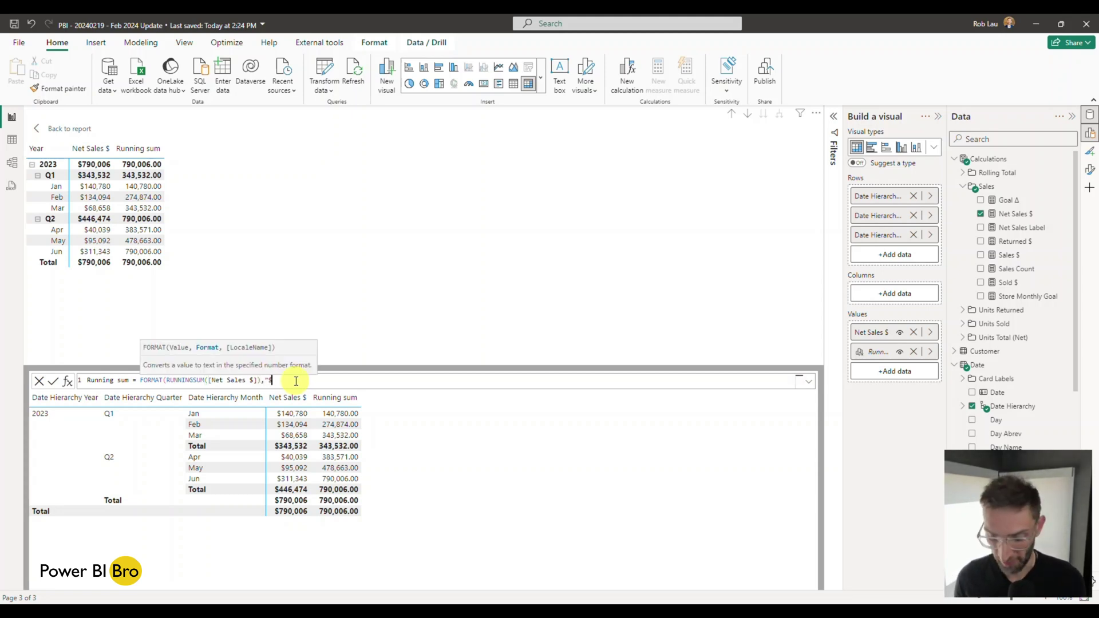
{"action": "type", "text": "#,"}
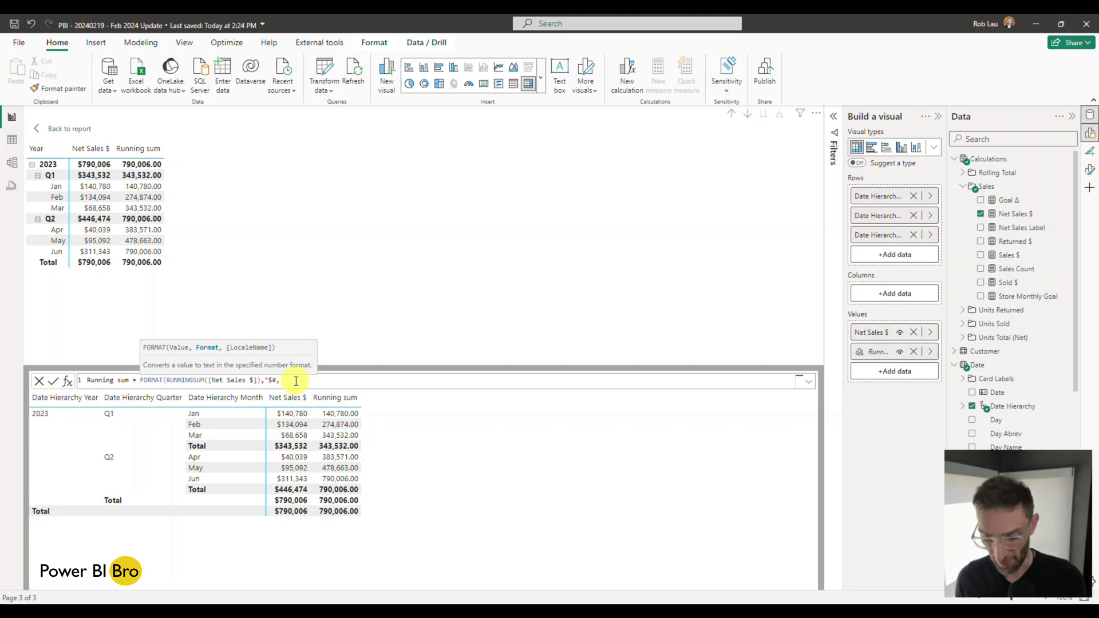
{"action": "type", "text": "##"}
{"action": "key", "text": "BackSpace"}
{"action": "type", "text": "\""}
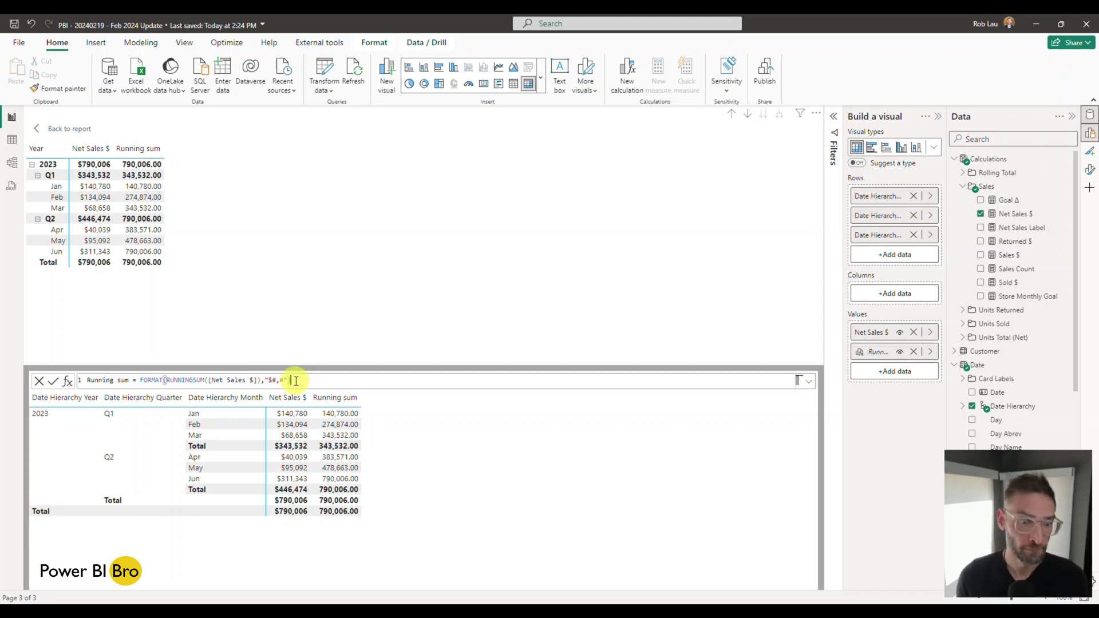
{"action": "key", "text": "Return"}
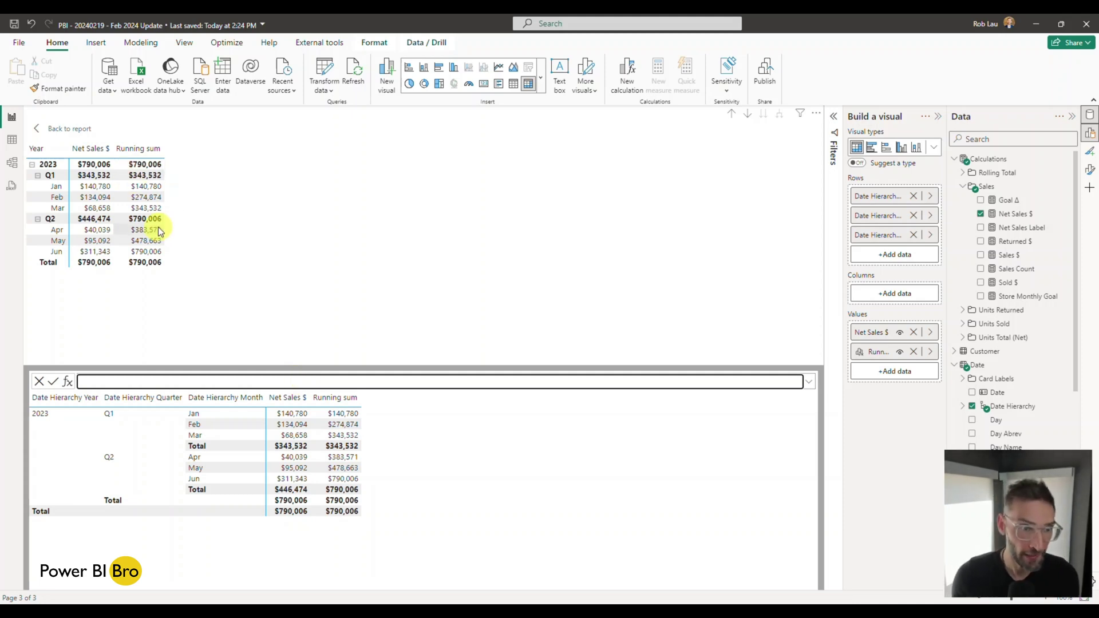
Add a visual calculation from the Moving average template and replace its field placeholder with Net Sales $
{"action": "left_click", "coordinate": [67, 381]}
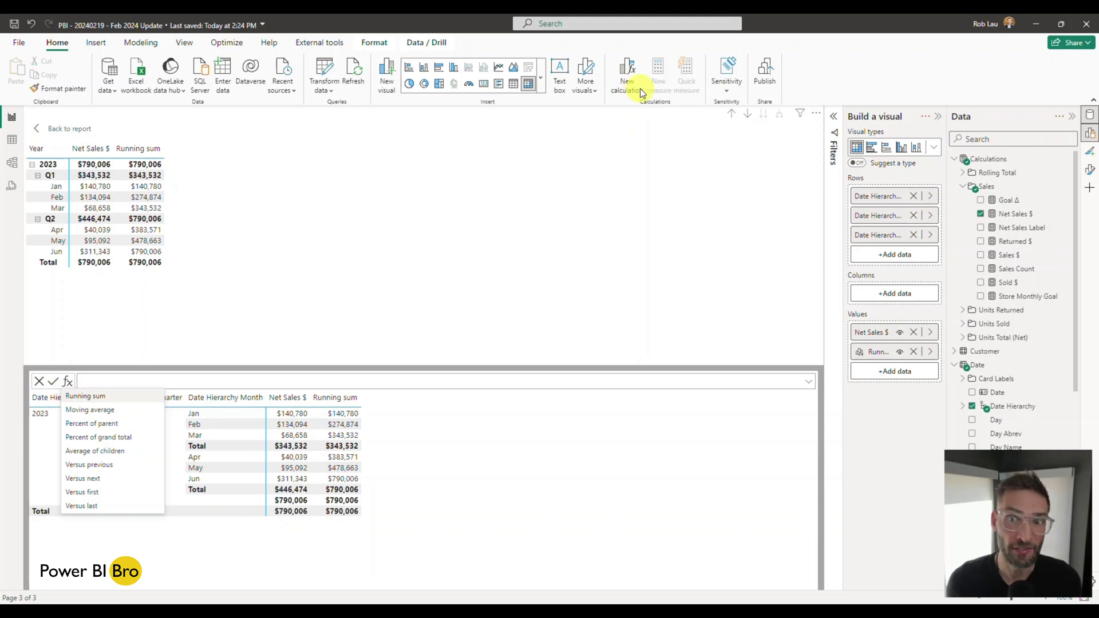
{"action": "left_click", "coordinate": [105, 411]}
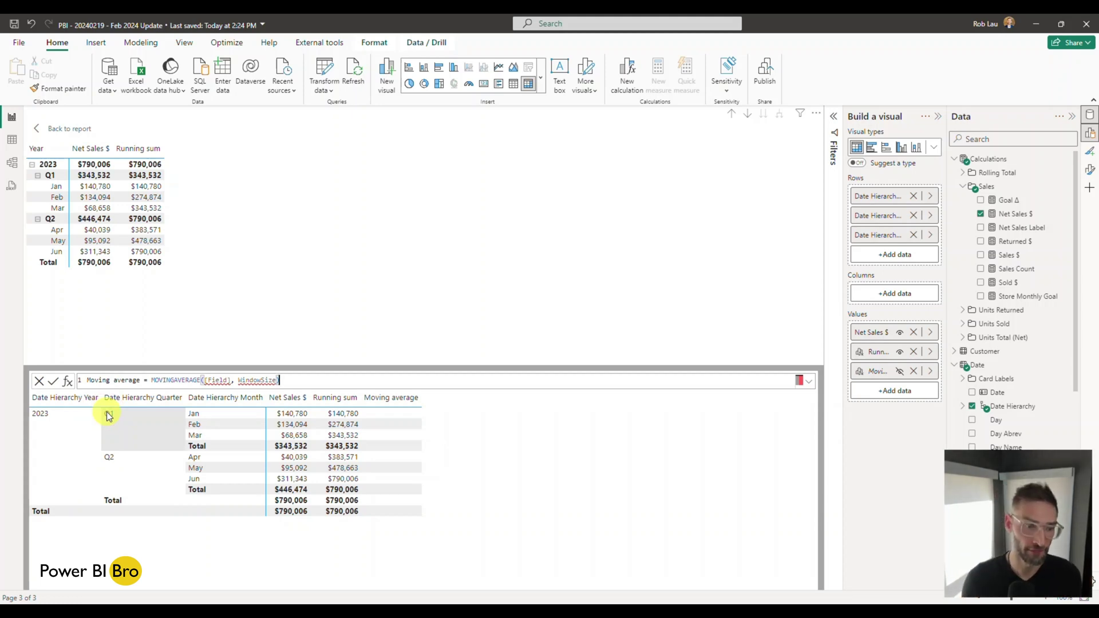
{"action": "left_click", "coordinate": [231, 380]}
{"action": "key", "text": "BackSpace"}
{"action": "key", "text": "BackSpace"}
{"action": "key", "text": "BackSpace"}
{"action": "key", "text": "BackSpace"}
{"action": "key", "text": "BackSpace"}
{"action": "key", "text": "BackSpace"}
{"action": "type", "text": "Net"}
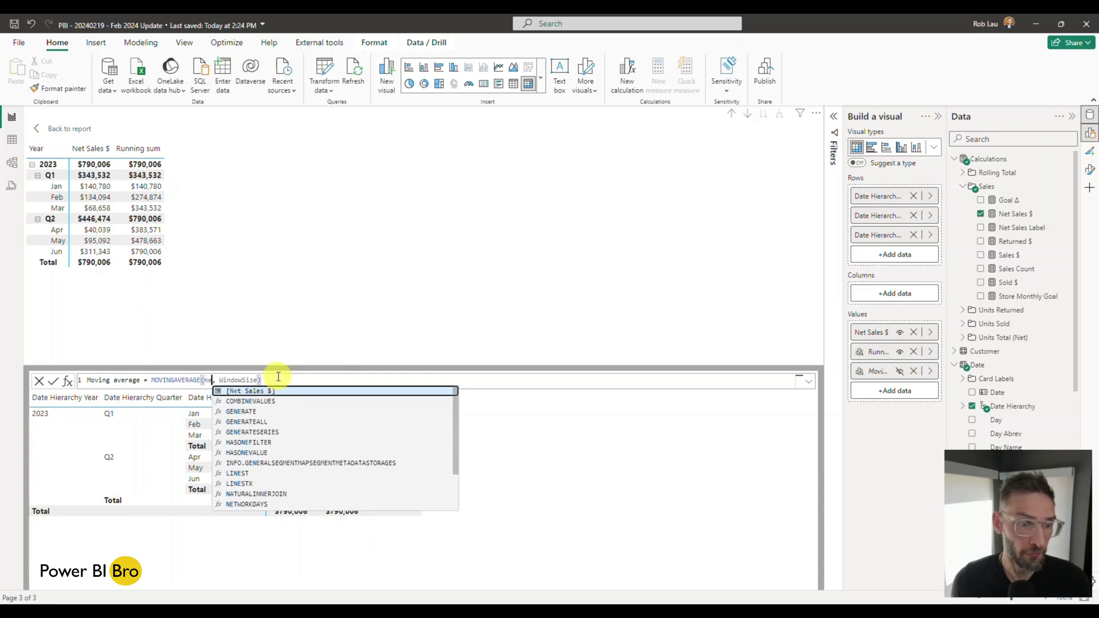
{"action": "key", "text": "Tab"}
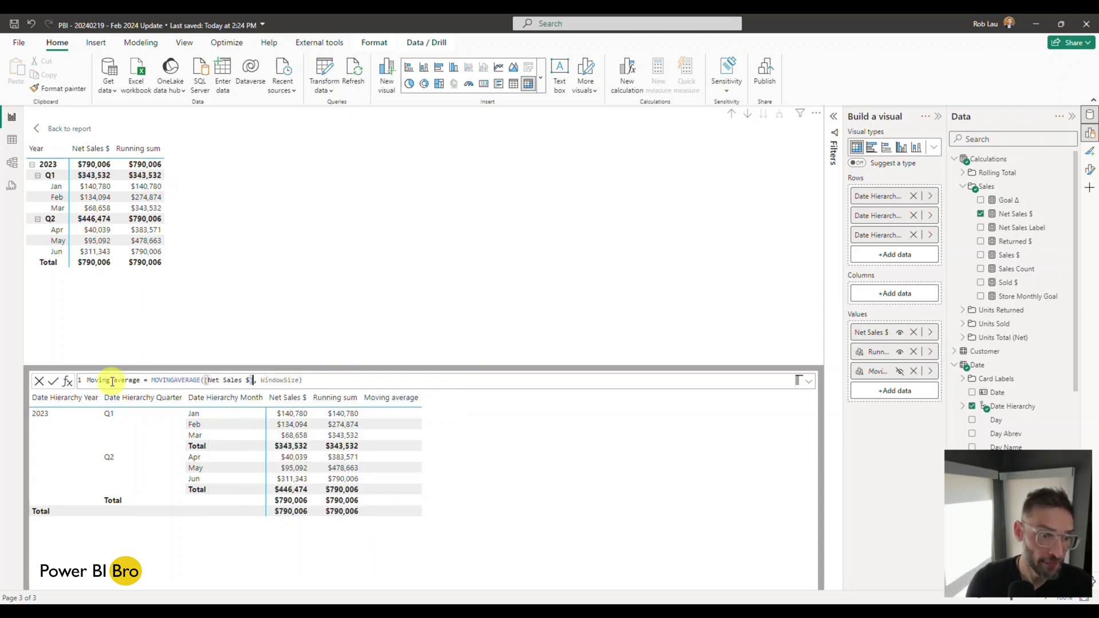
Replace the Moving average's WindowSize placeholder with 2 and commit the calculation
{"action": "double_click", "coordinate": [292, 382]}
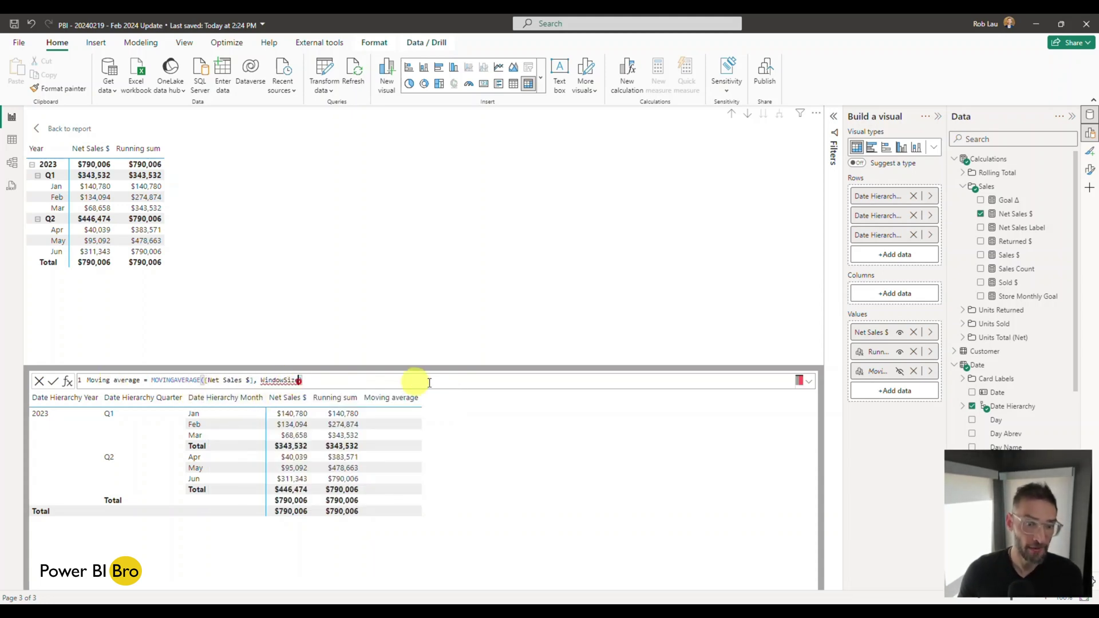
{"action": "type", "text": "Window"}
{"action": "key", "text": "BackSpace"}
{"action": "key", "text": "BackSpace"}
{"action": "key", "text": "BackSpace"}
{"action": "key", "text": "BackSpace"}
{"action": "key", "text": "BackSpace"}
{"action": "key", "text": "BackSpace"}
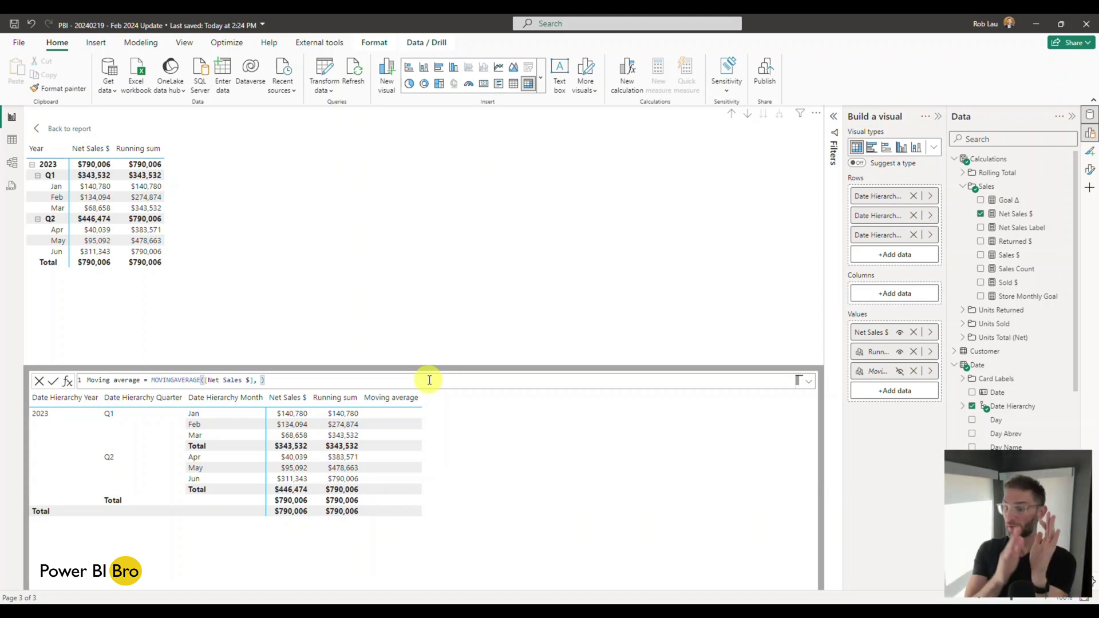
{"action": "type", "text": "2"}
{"action": "key", "text": "Return"}
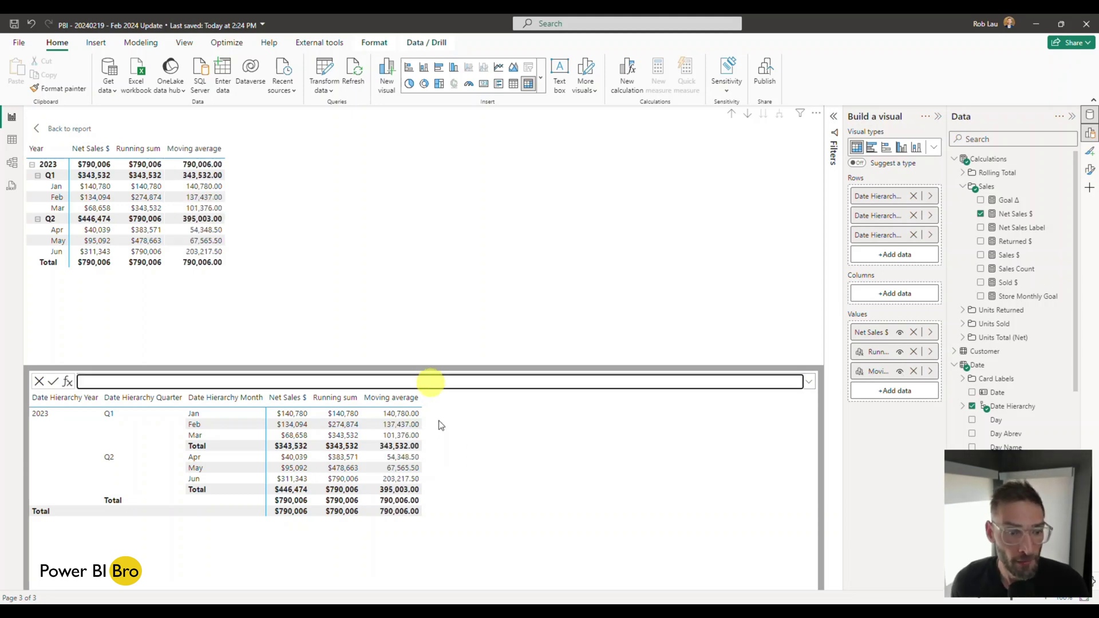
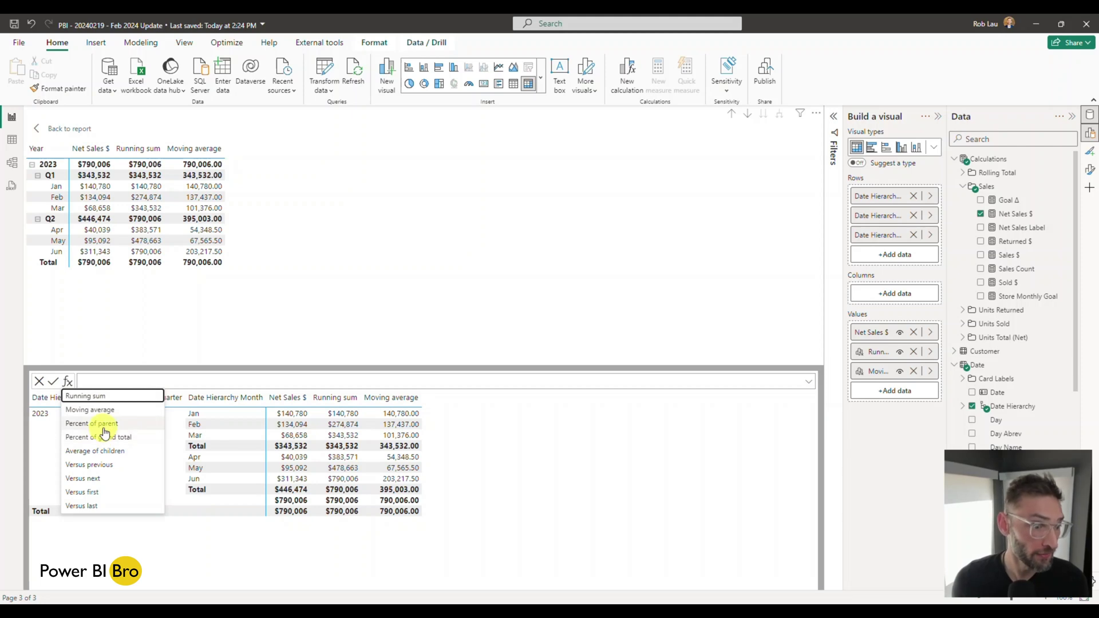
Add a visual calculation from the Percent of parent template and replace both field placeholders with Net Sales $
{"action": "left_click", "coordinate": [105, 424]}
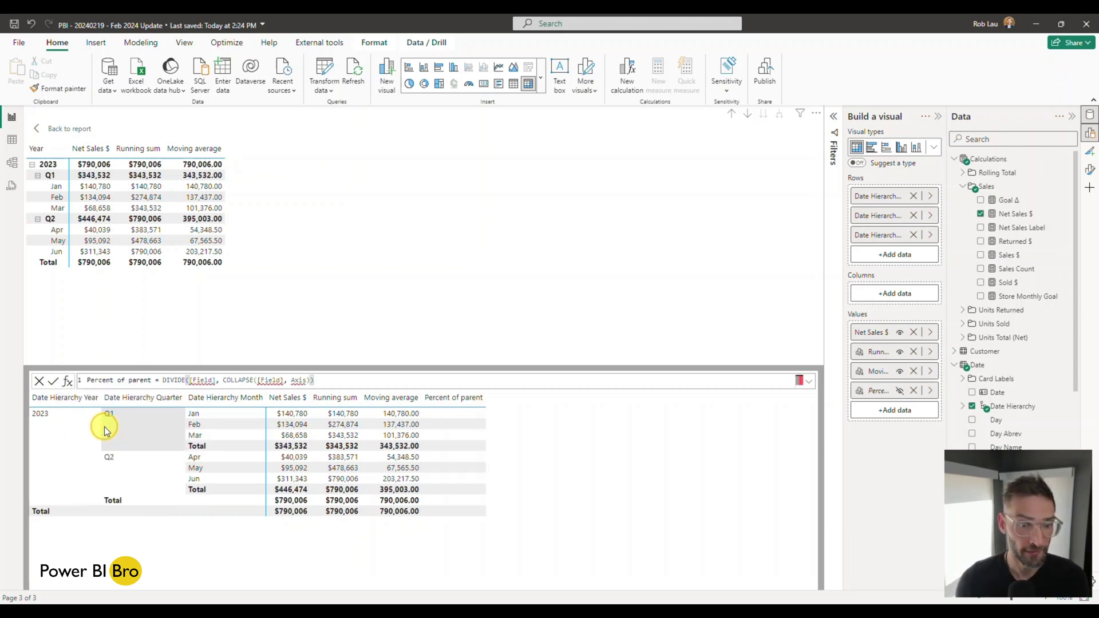
{"action": "left_click_drag", "start_coordinate": [216, 380], "coordinate": [188, 380]}
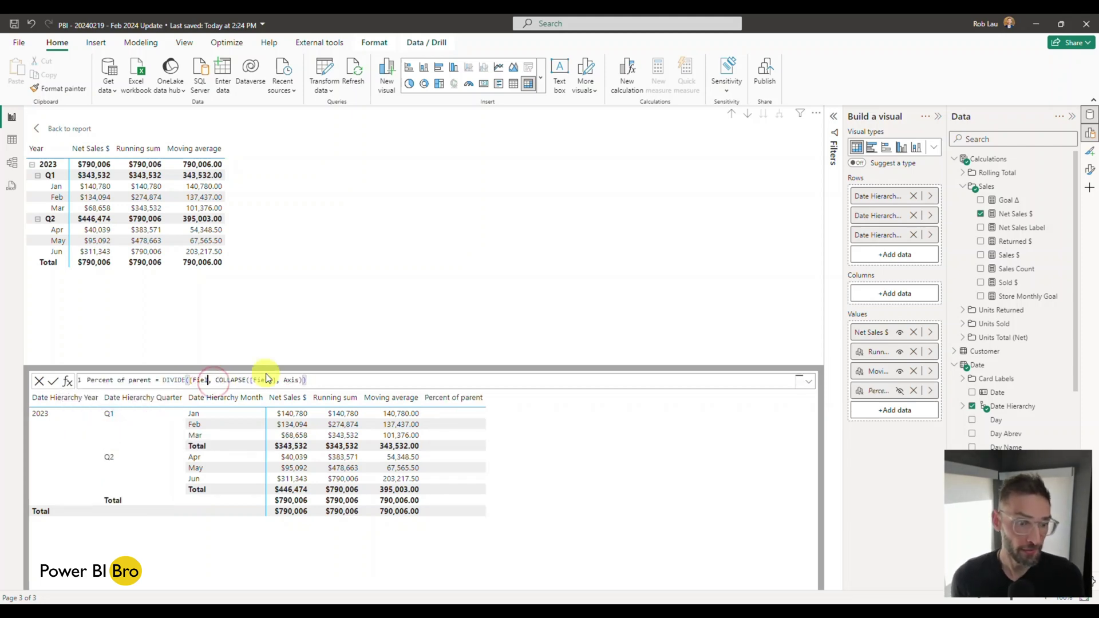
{"action": "key", "text": "BackSpace"}
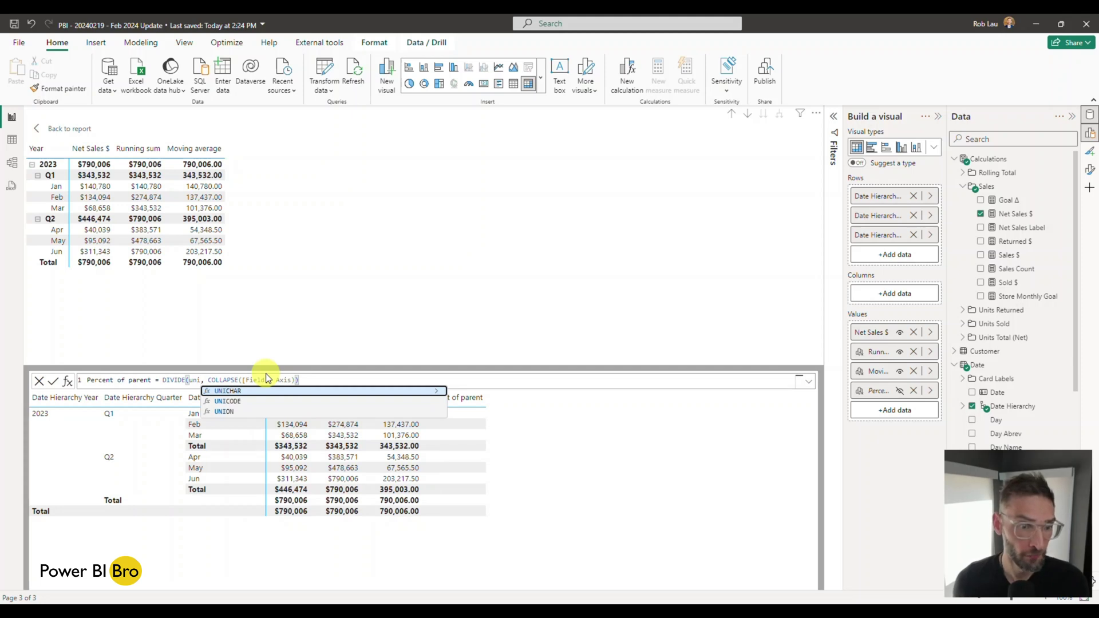
{"action": "type", "text": "[Net"}
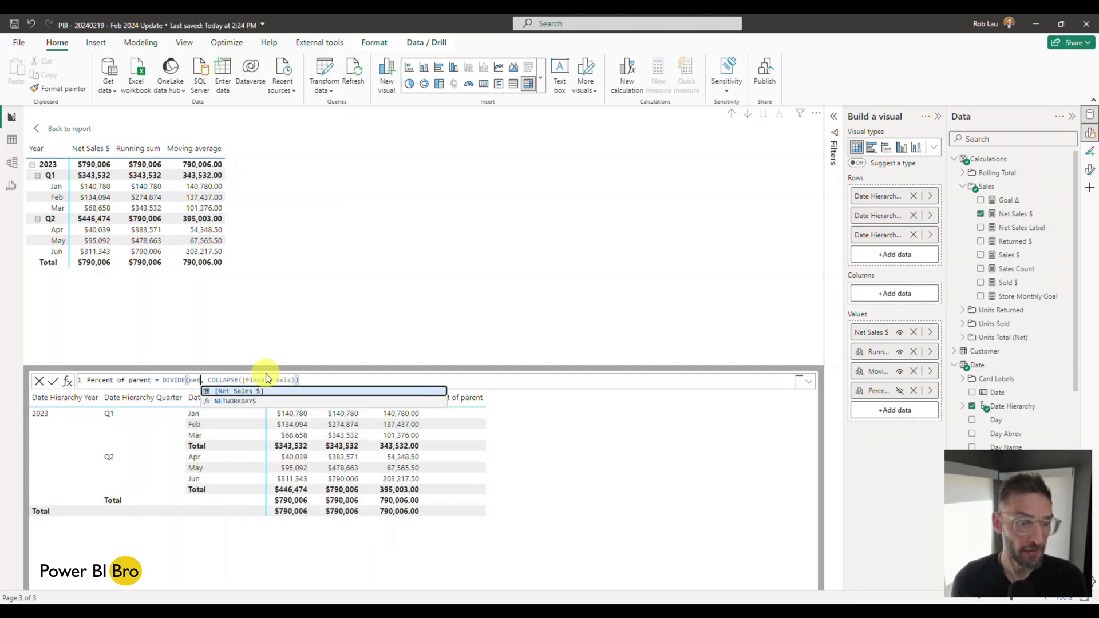
{"action": "key", "text": "Tab"}
{"action": "double_click", "coordinate": [298, 380]}
{"action": "type", "text": "net"}
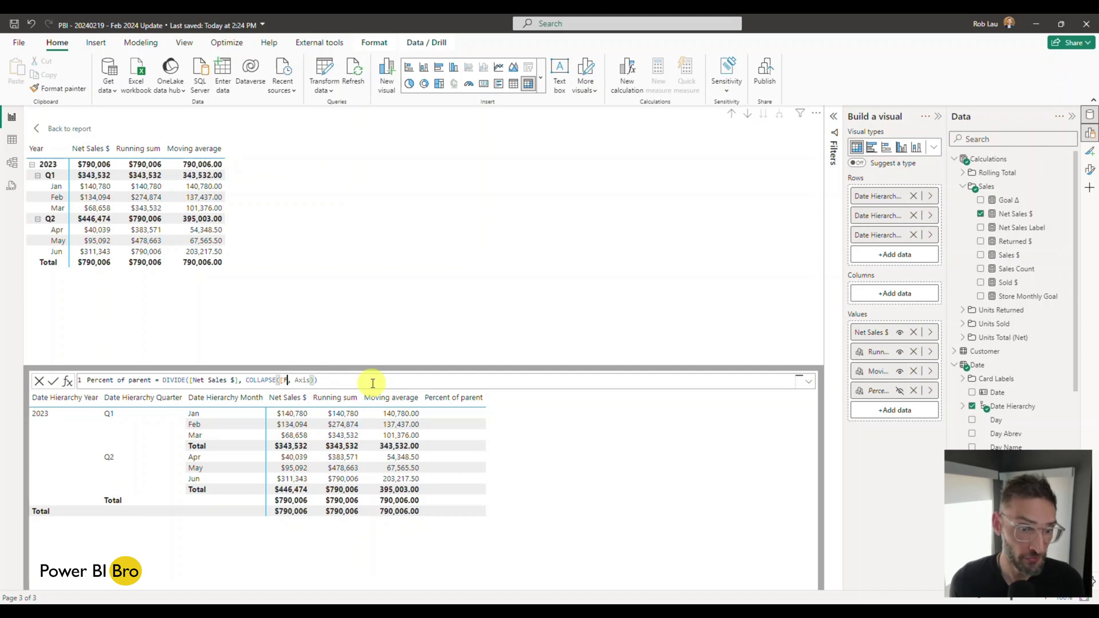
{"action": "key", "text": "Tab"}
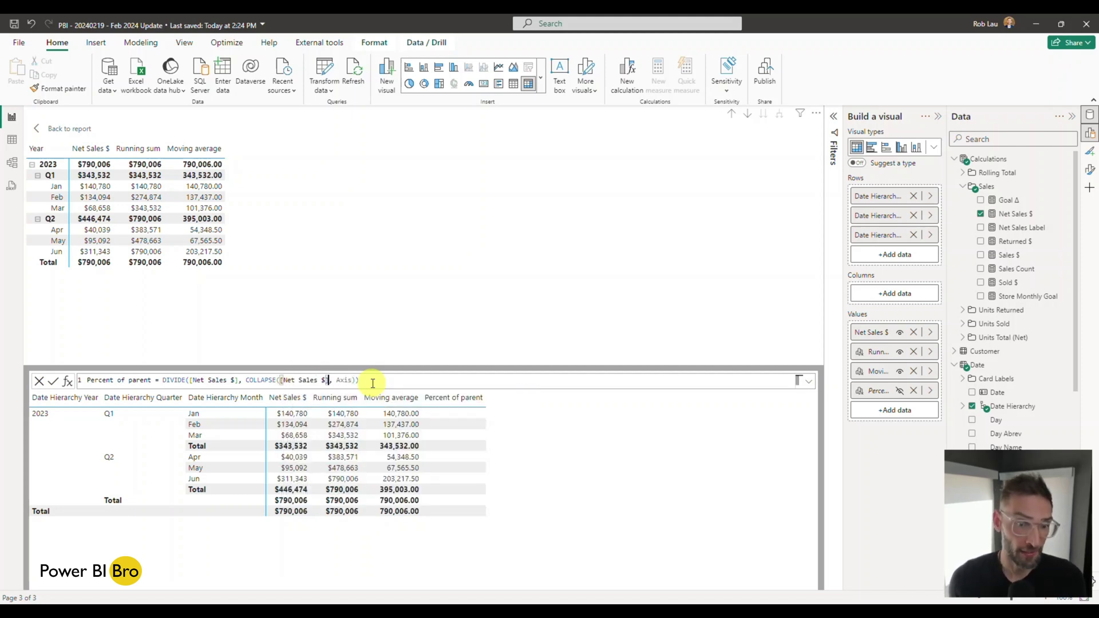
Set the axis argument of the Percent of parent calculation to ROWS and commit it
{"action": "left_click", "coordinate": [345, 380]}
{"action": "key", "text": "BackSpace"}
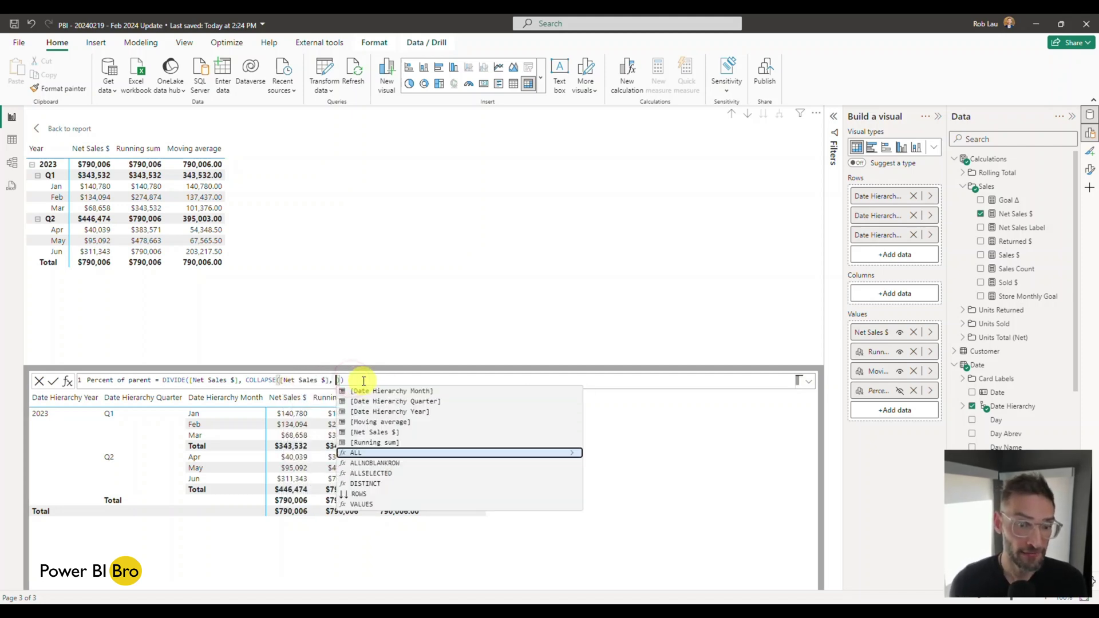
{"action": "type", "text": "ROWS"}
{"action": "key", "text": "Return"}
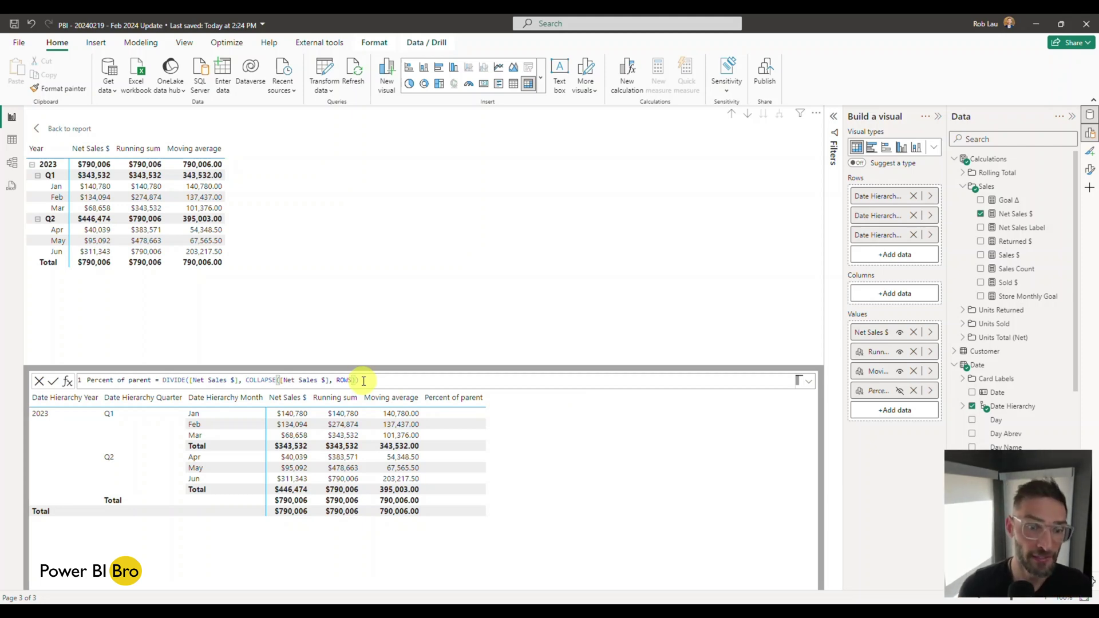
{"action": "key", "text": "Return"}
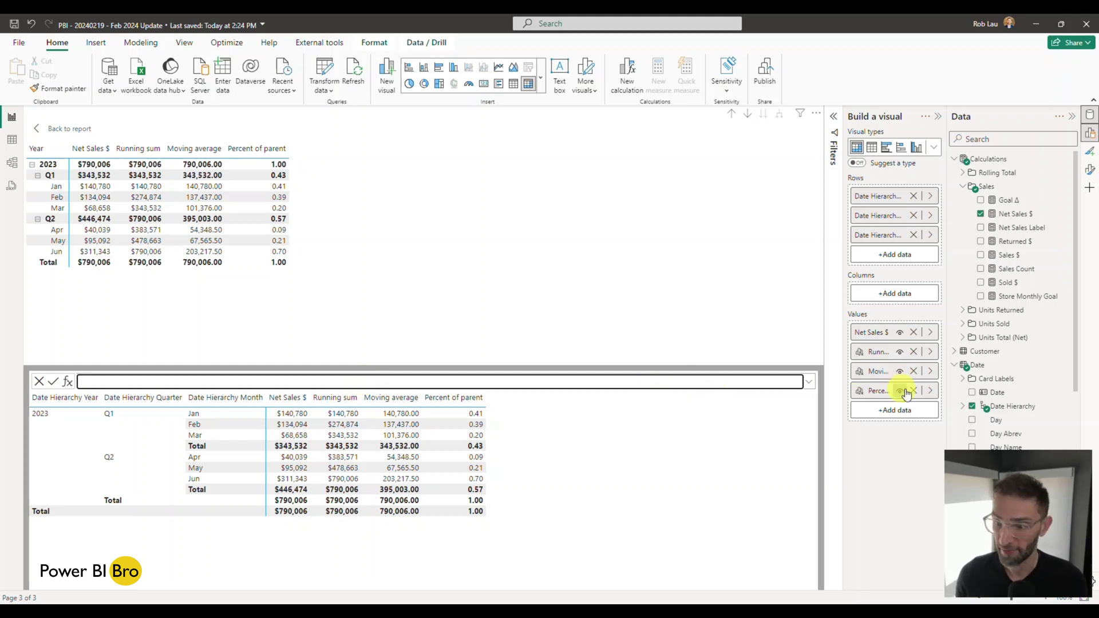
Edit the Percent of parent calculation to wrap its DIVIDE expression in FORMAT with the format string "#.#0%", and commit it
{"action": "left_click", "coordinate": [930, 391]}
{"action": "left_click", "coordinate": [956, 402]}
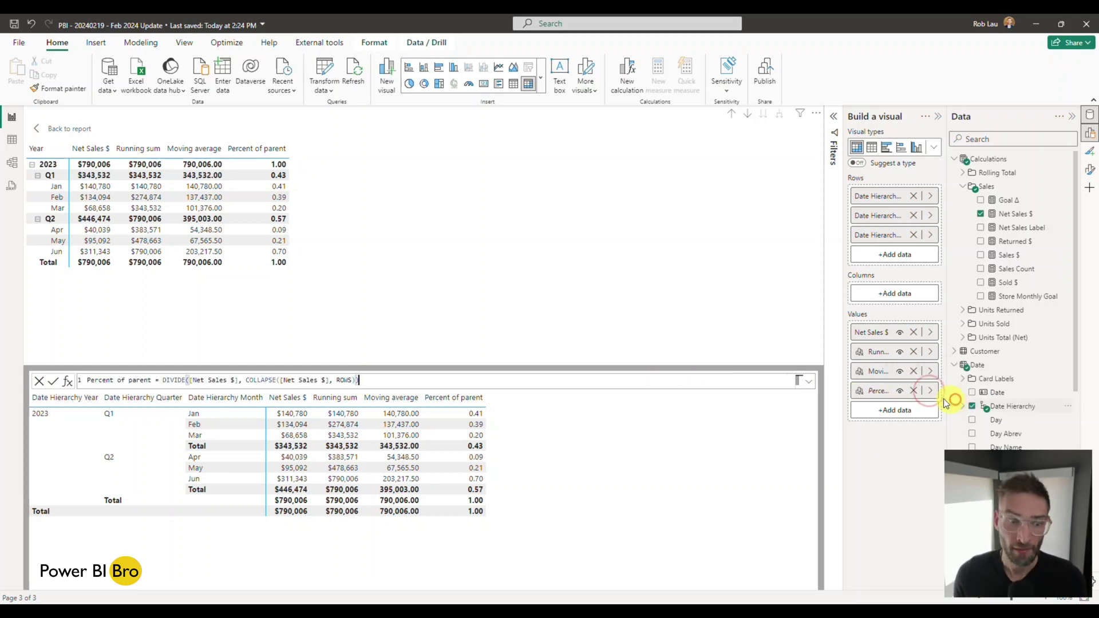
{"action": "left_click", "coordinate": [161, 380]}
{"action": "type", "text": "FORMAT("}
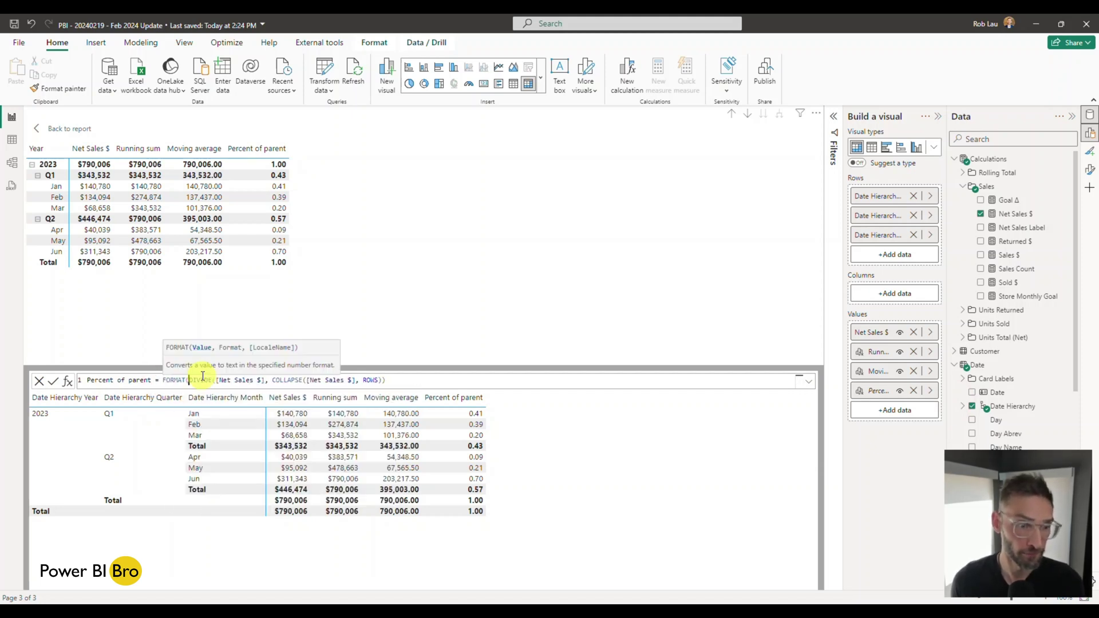
{"action": "left_click", "coordinate": [429, 380]}
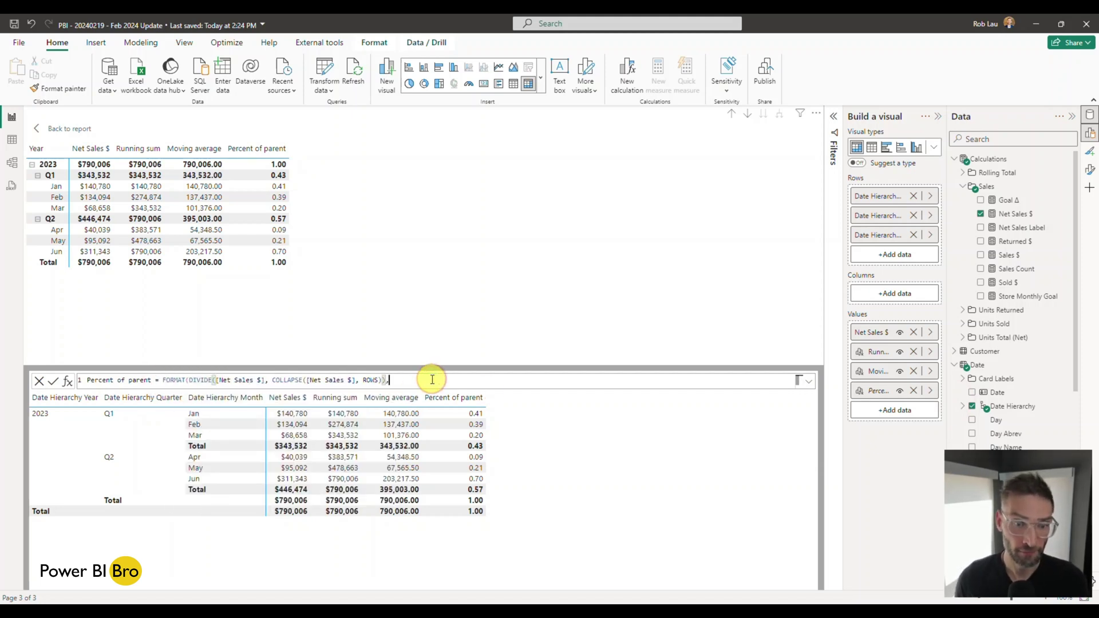
{"action": "type", "text": ","}
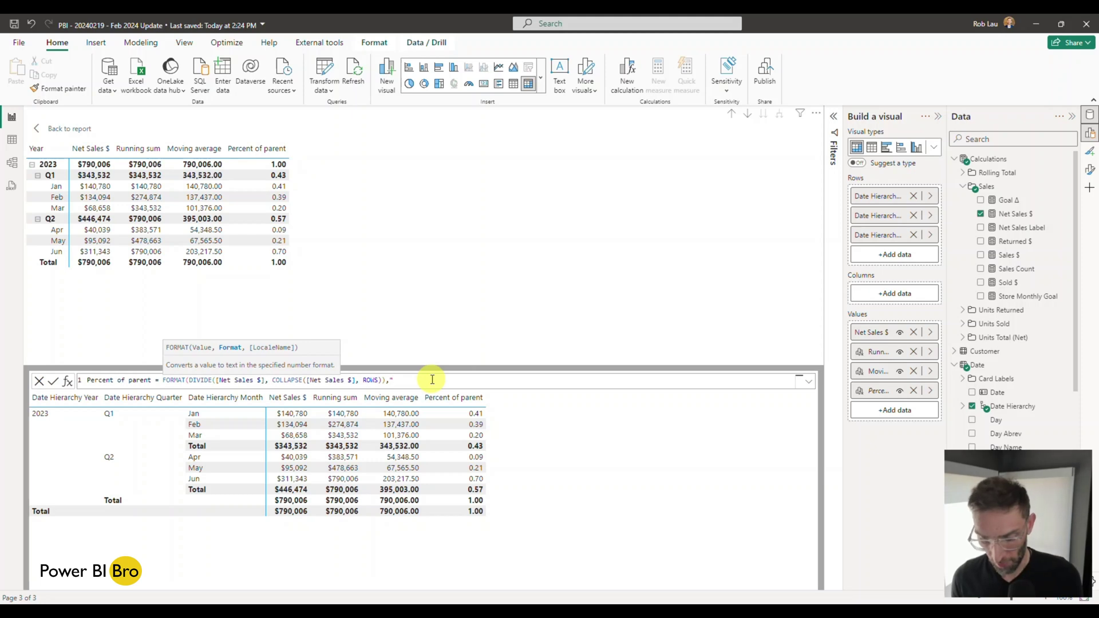
{"action": "type", "text": "\""}
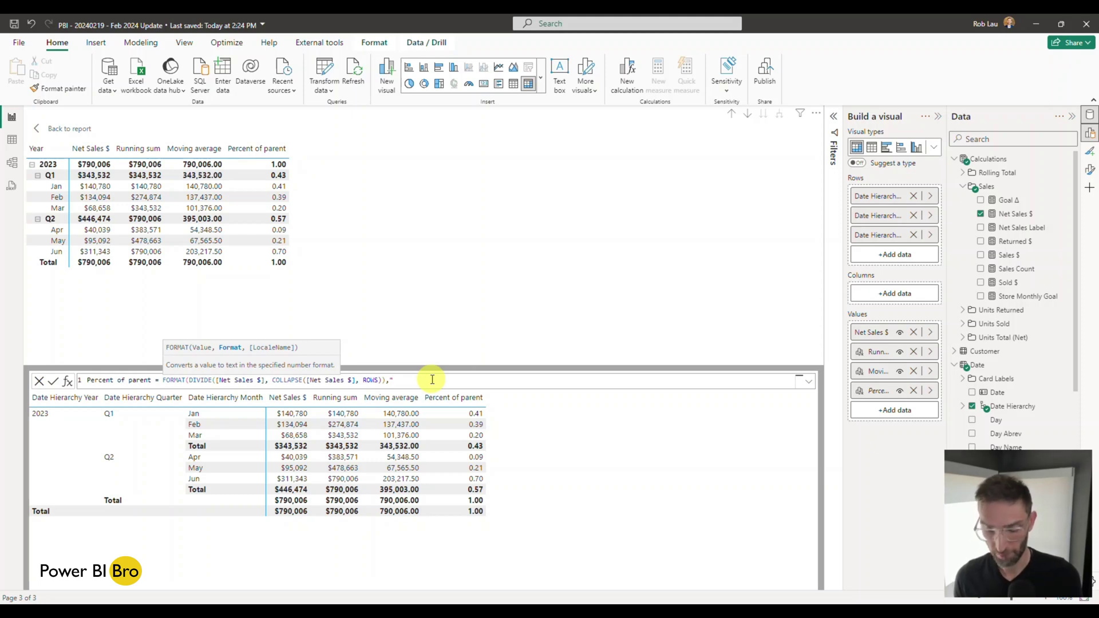
{"action": "type", "text": "#.#"}
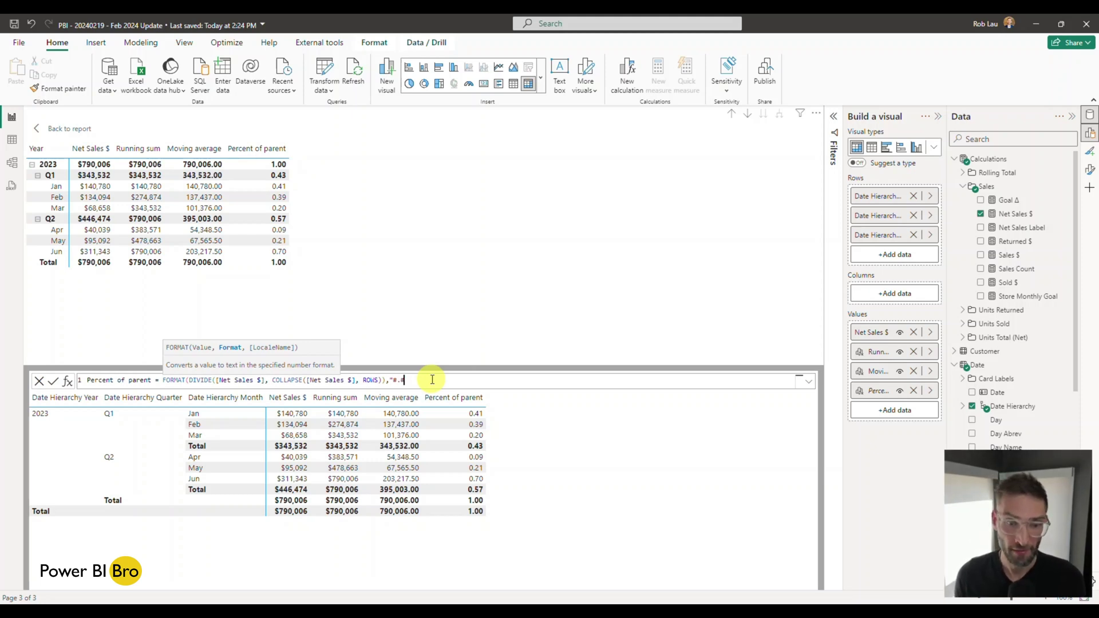
{"action": "type", "text": "0%\""}
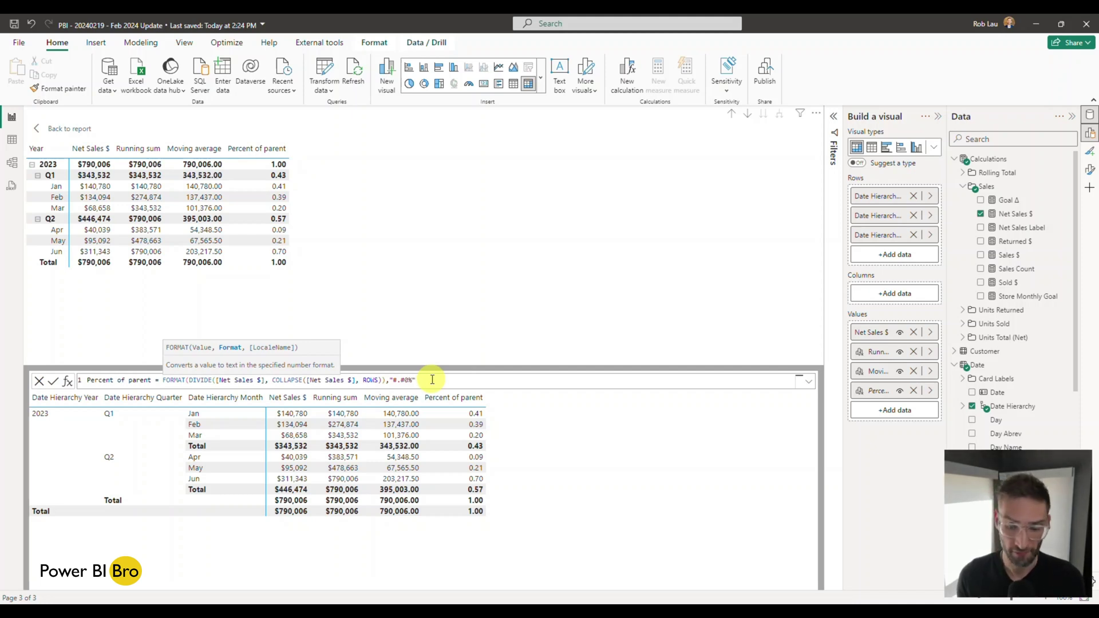
{"action": "key", "text": "Return"}
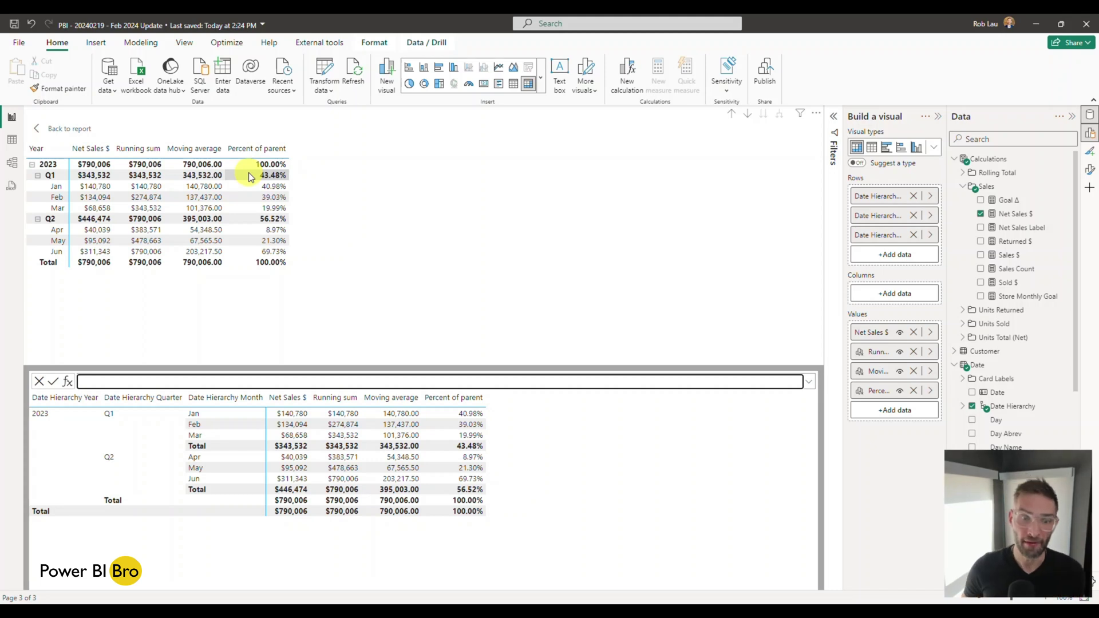
Add a visual calculation from the Percent of grand total template and replace the first field placeholder in DIVIDE with Net Sales $
{"action": "left_click", "coordinate": [668, 471]}
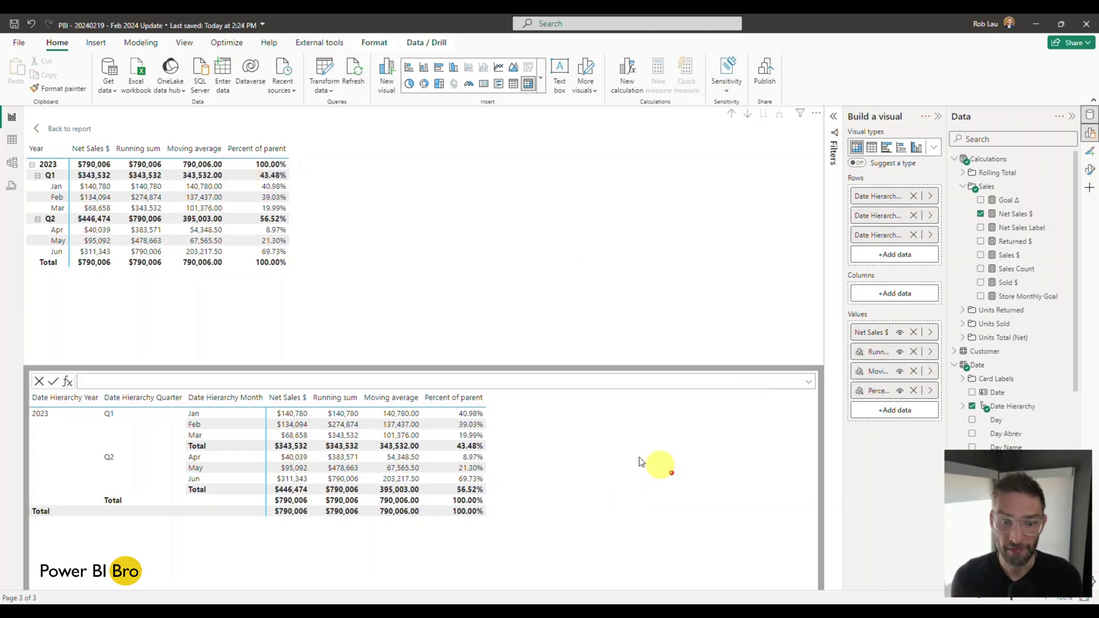
{"action": "left_click", "coordinate": [69, 382]}
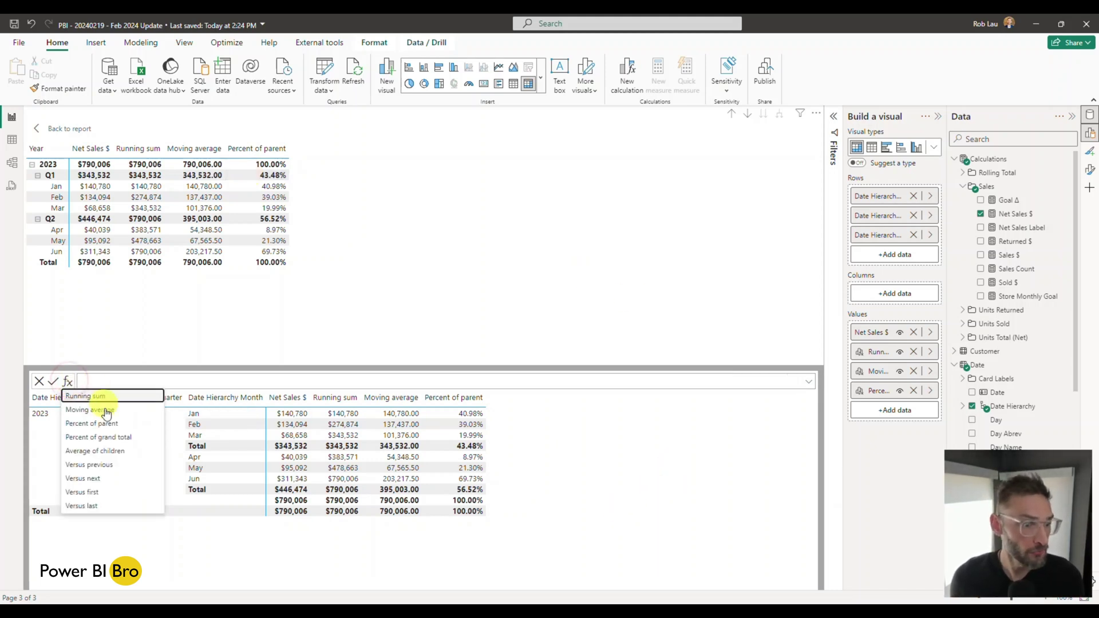
{"action": "left_click", "coordinate": [125, 439]}
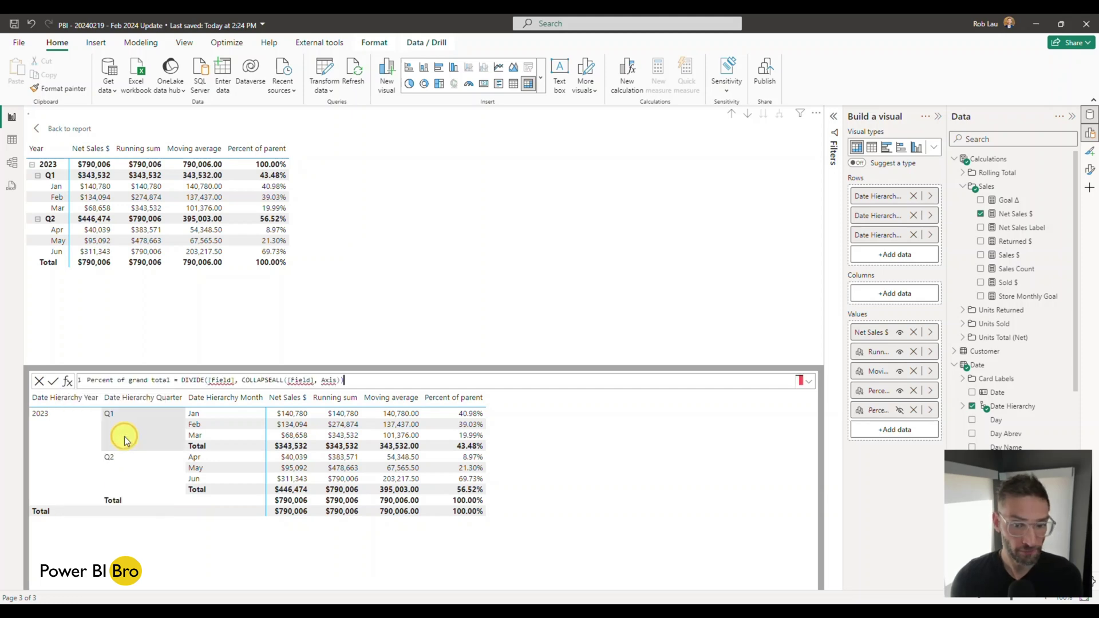
{"action": "left_click", "coordinate": [234, 380]}
{"action": "key", "text": "BackSpace"}
{"action": "key", "text": "BackSpace"}
{"action": "key", "text": "BackSpace"}
{"action": "key", "text": "BackSpace"}
{"action": "key", "text": "BackSpace"}
{"action": "key", "text": "BackSpace"}
{"action": "key", "text": "BackSpace"}
{"action": "type", "text": "un"}
{"action": "key", "text": "BackSpace"}
{"action": "key", "text": "BackSpace"}
{"action": "type", "text": "net"}
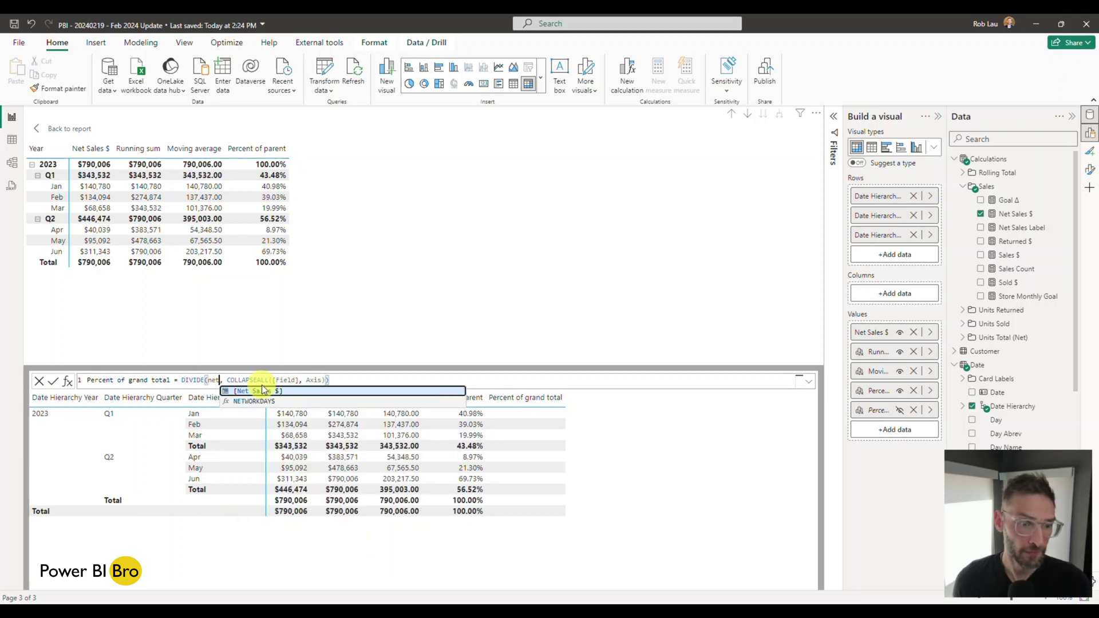
{"action": "left_click", "coordinate": [263, 390]}
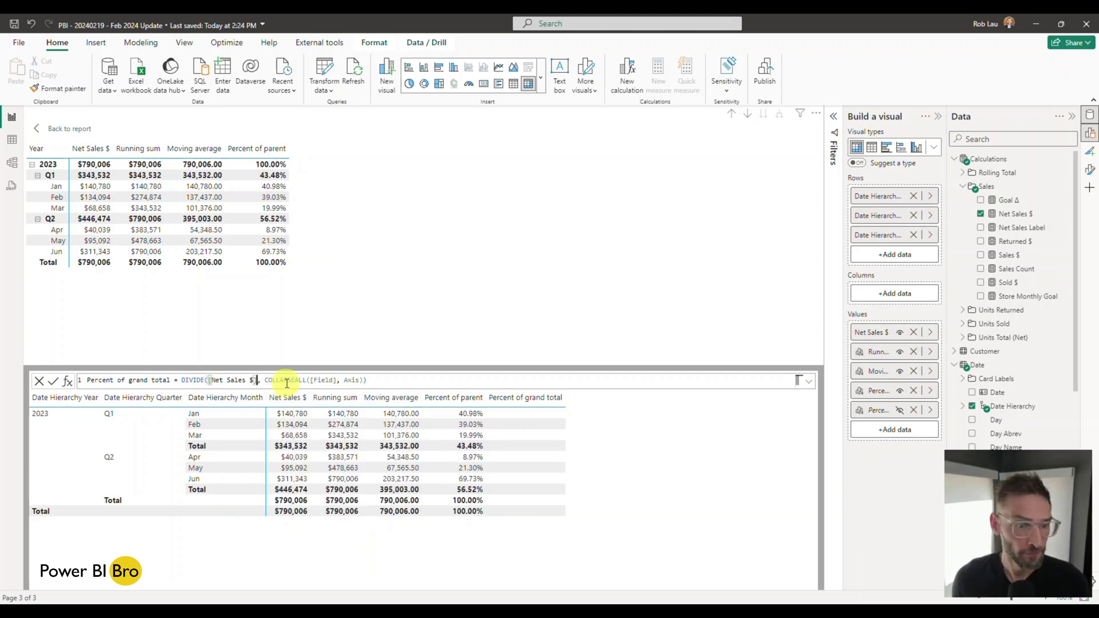
Set the COLLAPSEALL arguments of the Percent of grand total calculation to Net Sales $ and ROWS, and commit it
{"action": "left_click", "coordinate": [333, 380]}
{"action": "key", "text": "BackSpace"}
{"action": "key", "text": "BackSpace"}
{"action": "key", "text": "BackSpace"}
{"action": "key", "text": "BackSpace"}
{"action": "key", "text": "BackSpace"}
{"action": "type", "text": "net"}
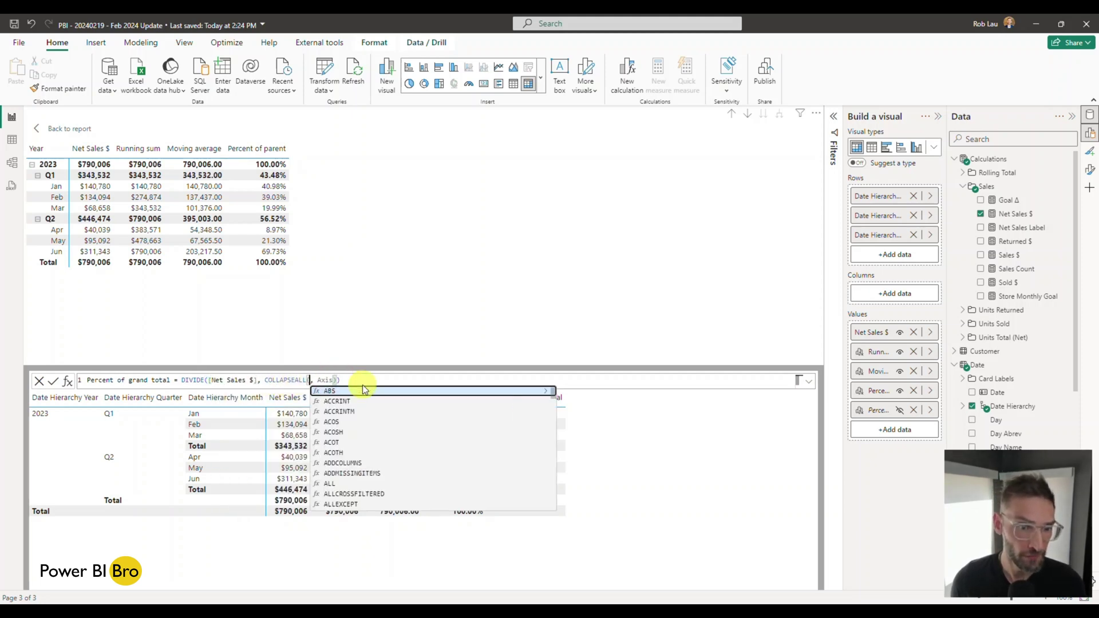
{"action": "key", "text": "Tab"}
{"action": "type", "text": ", Ax"}
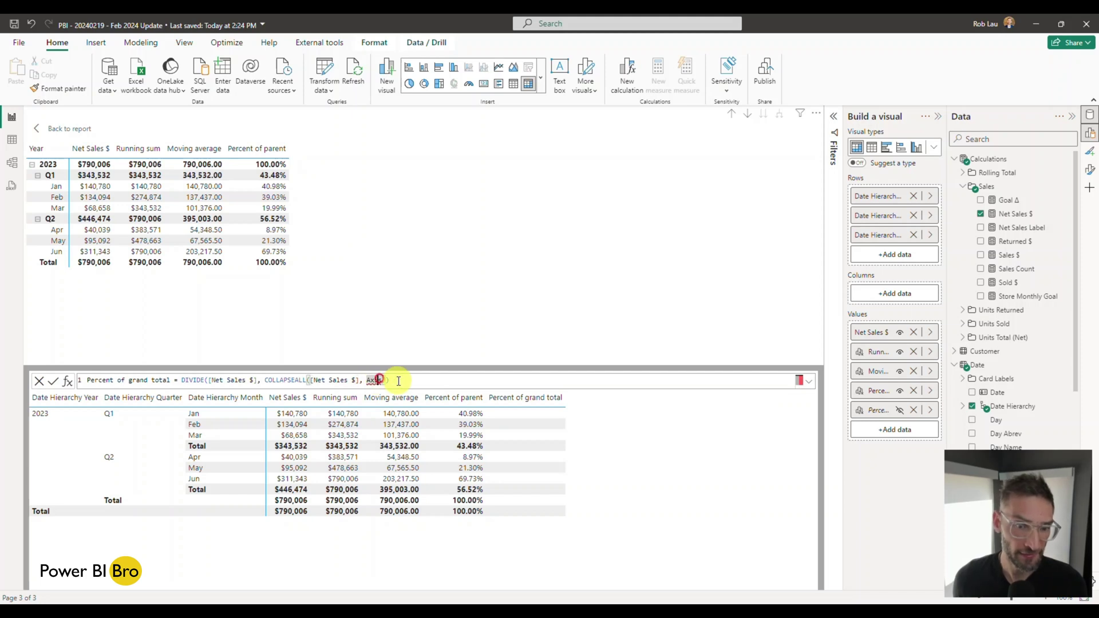
{"action": "key", "text": "BackSpace"}
{"action": "key", "text": "BackSpace"}
{"action": "type", "text": "ROWS"}
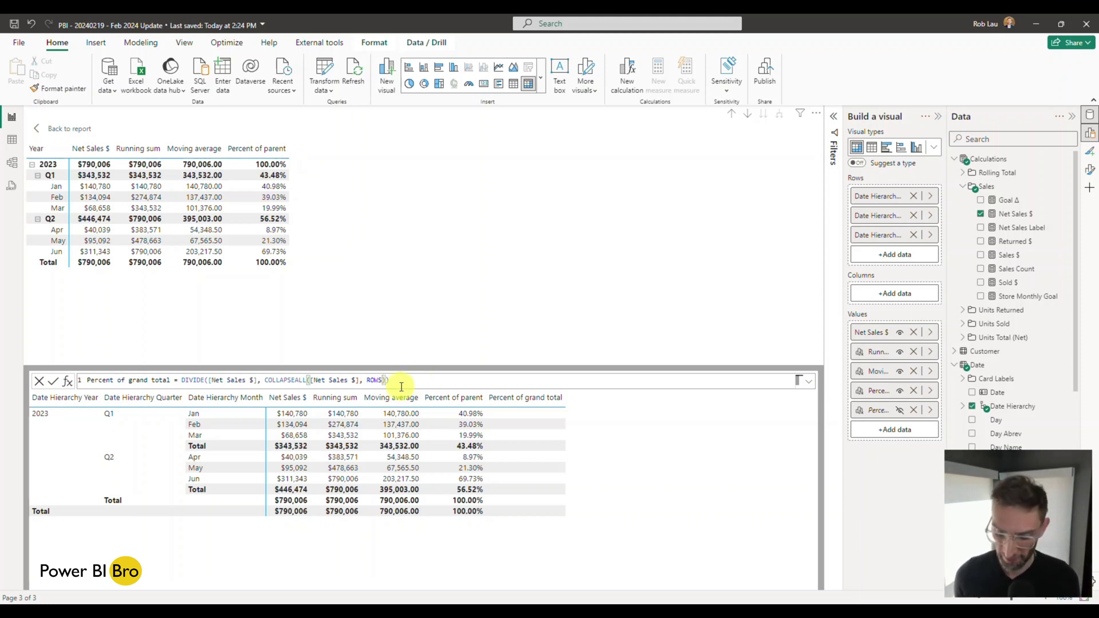
{"action": "key", "text": "Return"}
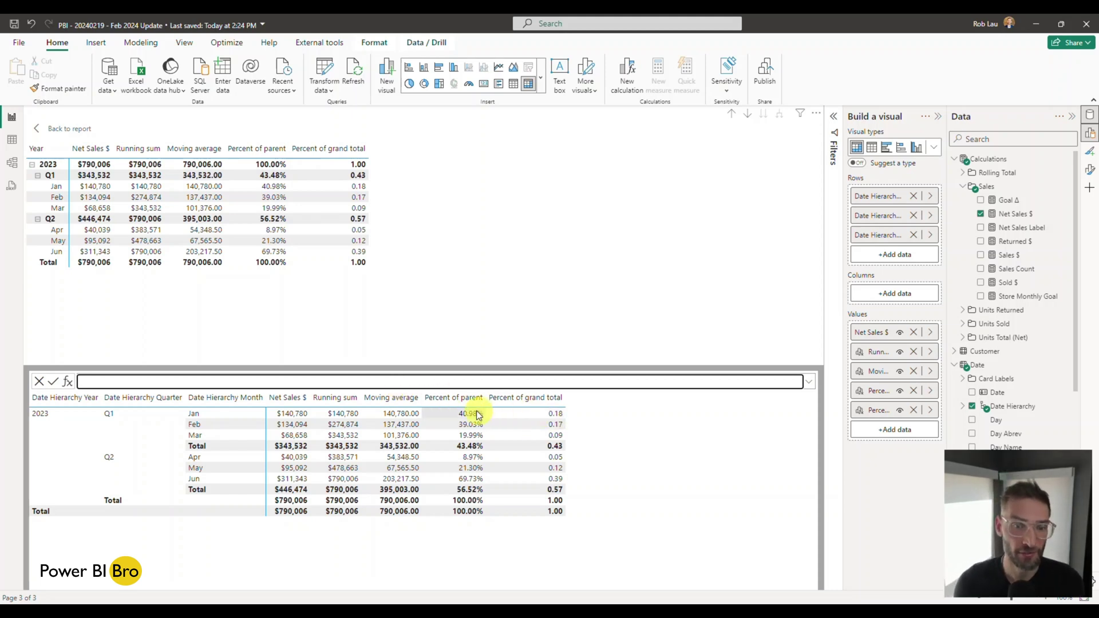
Edit the Percent of grand total calculation to wrap its DIVIDE expression in FORMAT with the format string "#%", and commit it
{"action": "left_click", "coordinate": [929, 409]}
{"action": "left_click", "coordinate": [973, 420]}
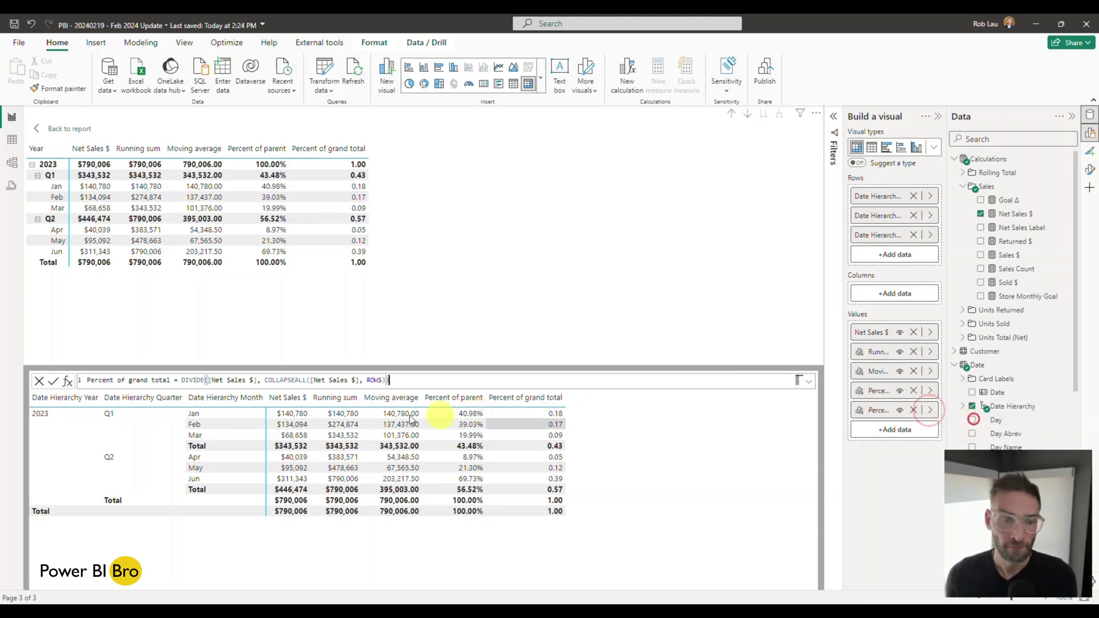
{"action": "double_click", "coordinate": [182, 380]}
{"action": "type", "text": "Form"}
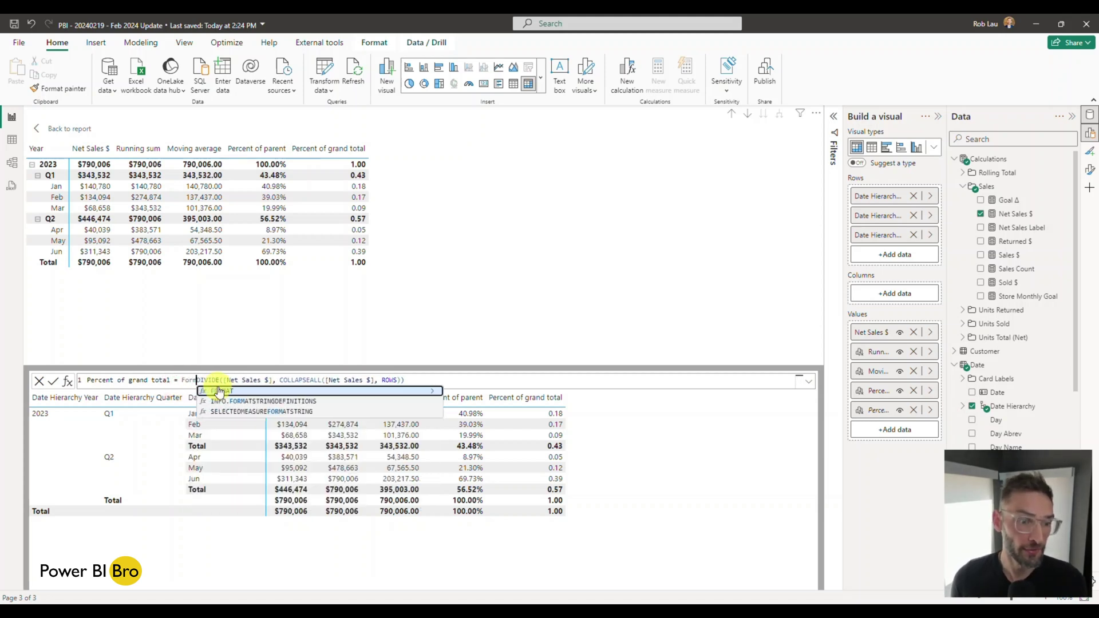
{"action": "left_click", "coordinate": [218, 391]}
{"action": "left_click", "coordinate": [447, 375]}
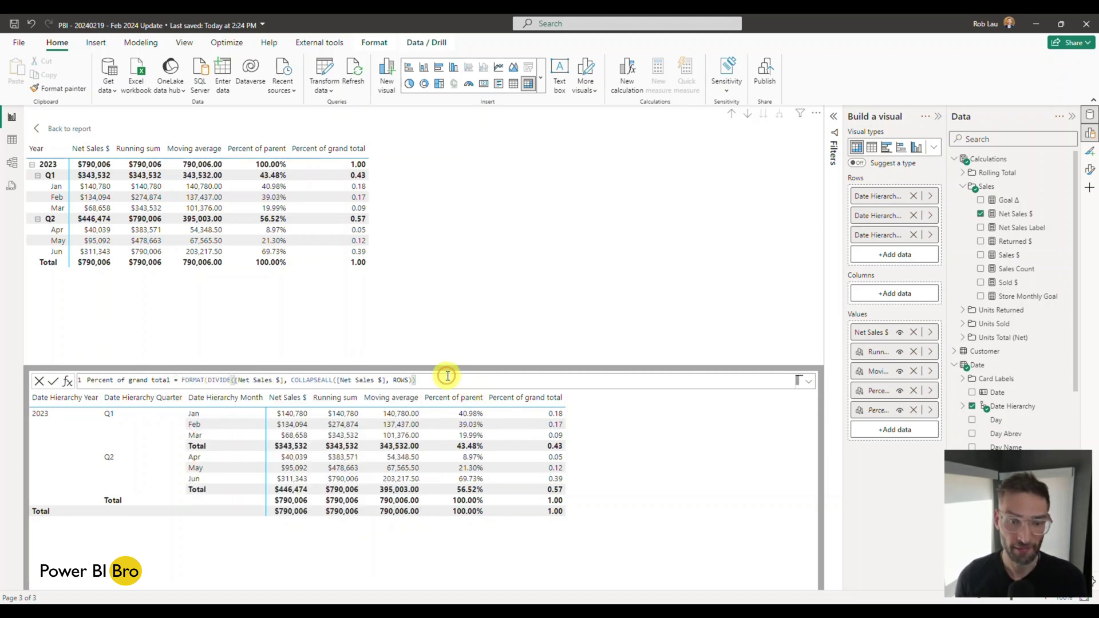
{"action": "type", "text": ",\"#"}
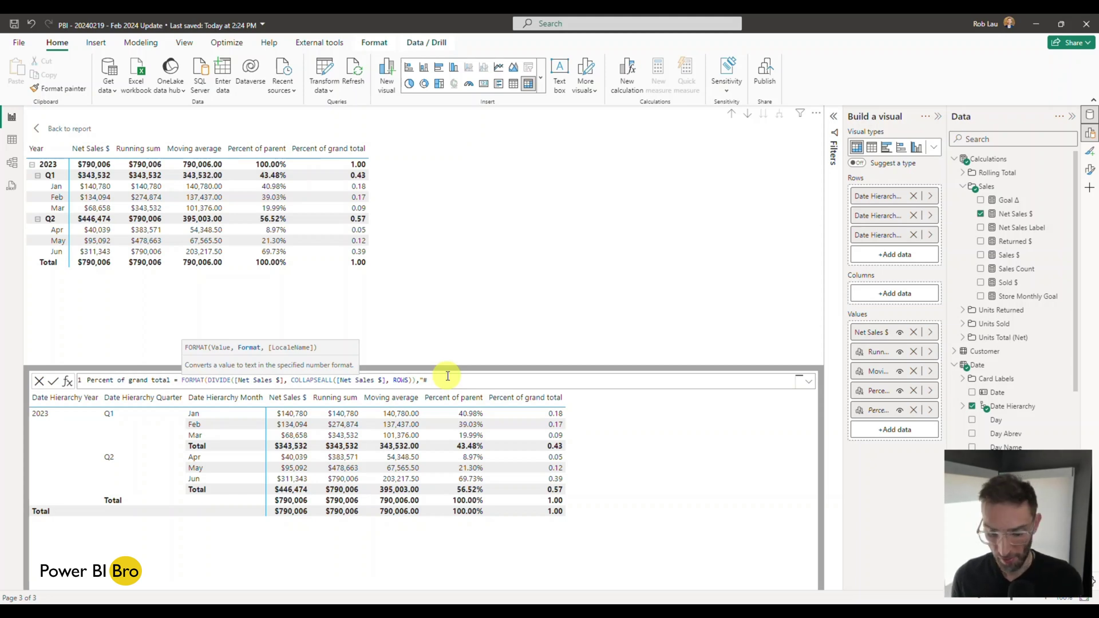
{"action": "type", "text": "%"}
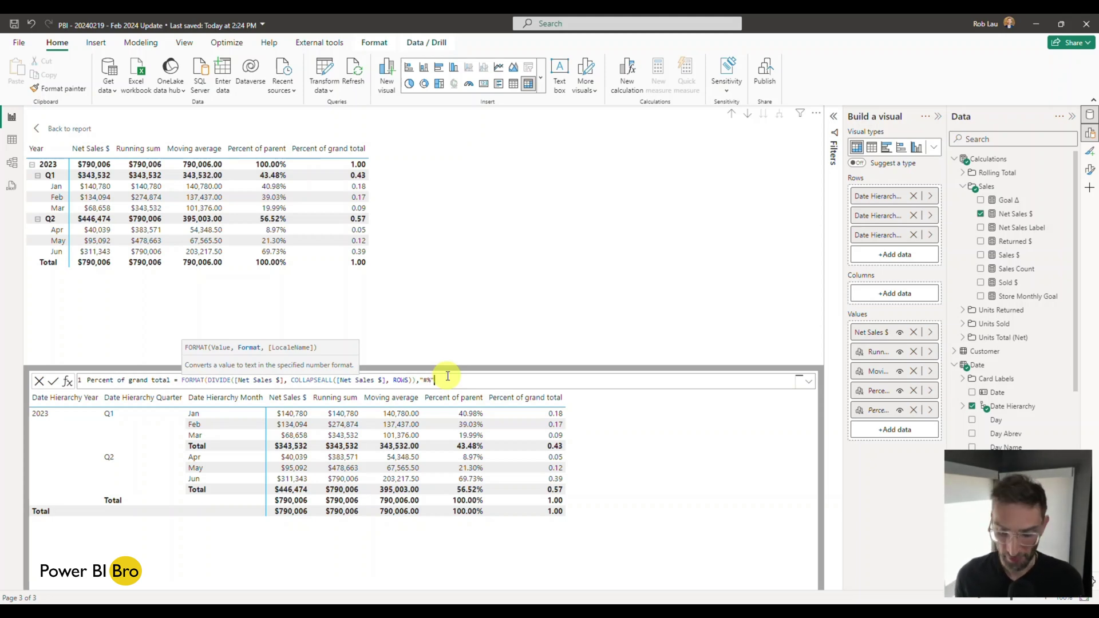
{"action": "key", "text": "Return"}
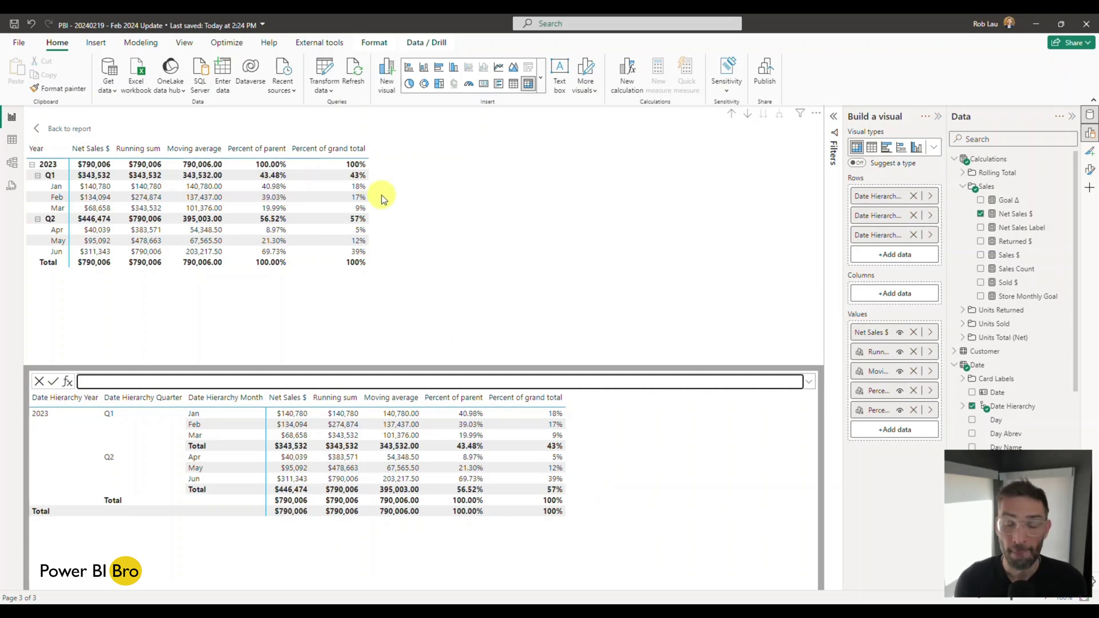
Add a visual calculation from the Average of children template and replace its field placeholder with Net Sales $
{"action": "left_click", "coordinate": [66, 381]}
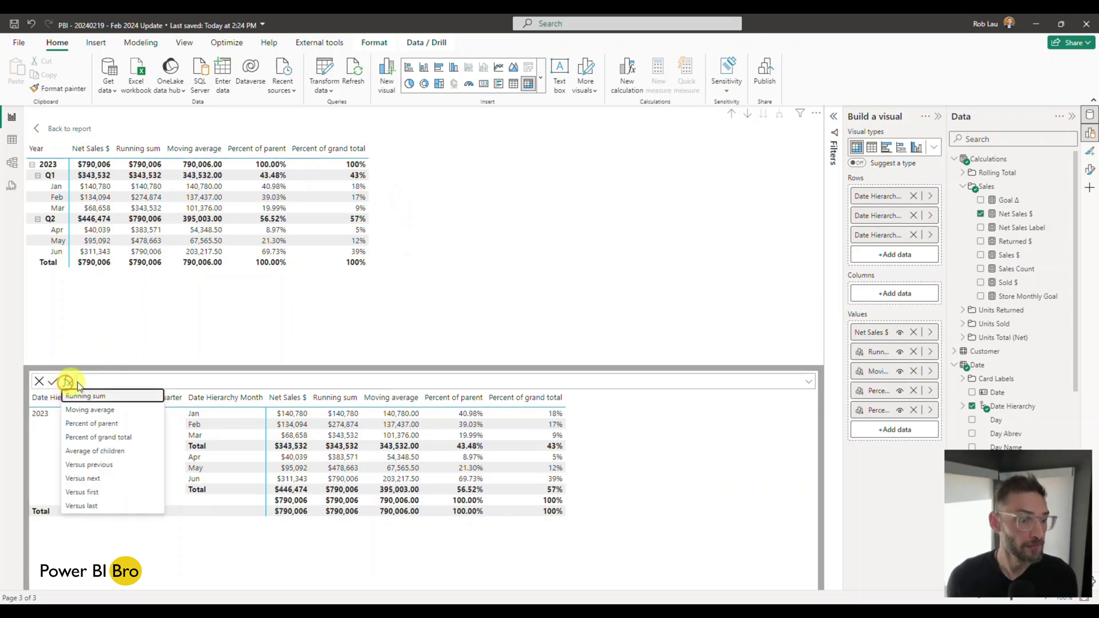
{"action": "left_click", "coordinate": [115, 451]}
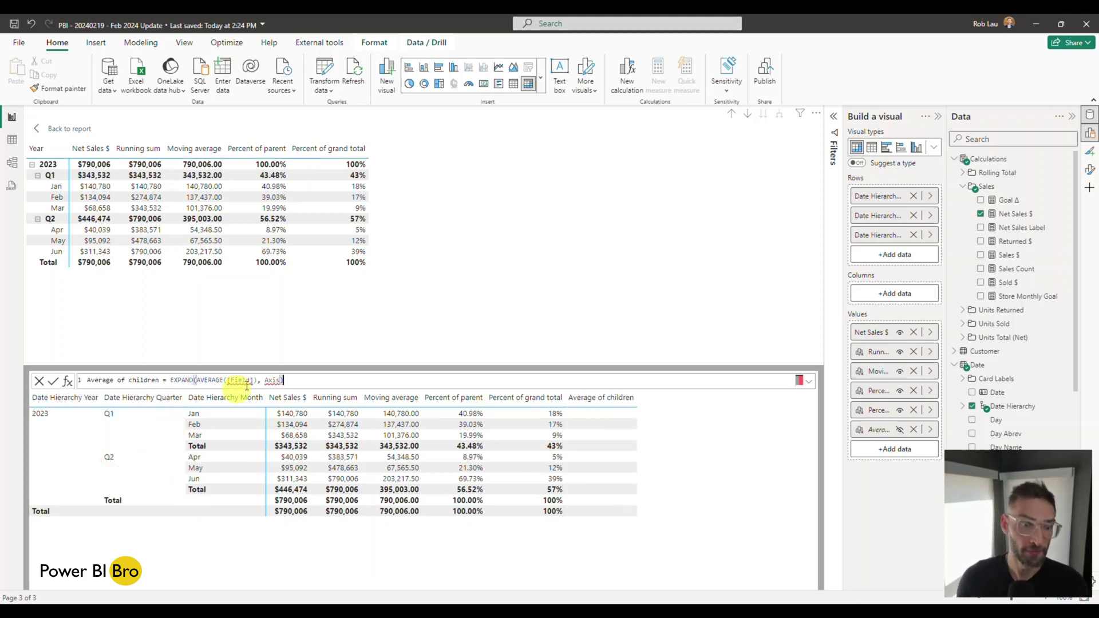
{"action": "key", "text": "BackSpace"}
{"action": "key", "text": "BackSpace"}
{"action": "key", "text": "BackSpace"}
{"action": "key", "text": "BackSpace"}
{"action": "key", "text": "BackSpace"}
{"action": "key", "text": "BackSpace"}
{"action": "key", "text": "BackSpace"}
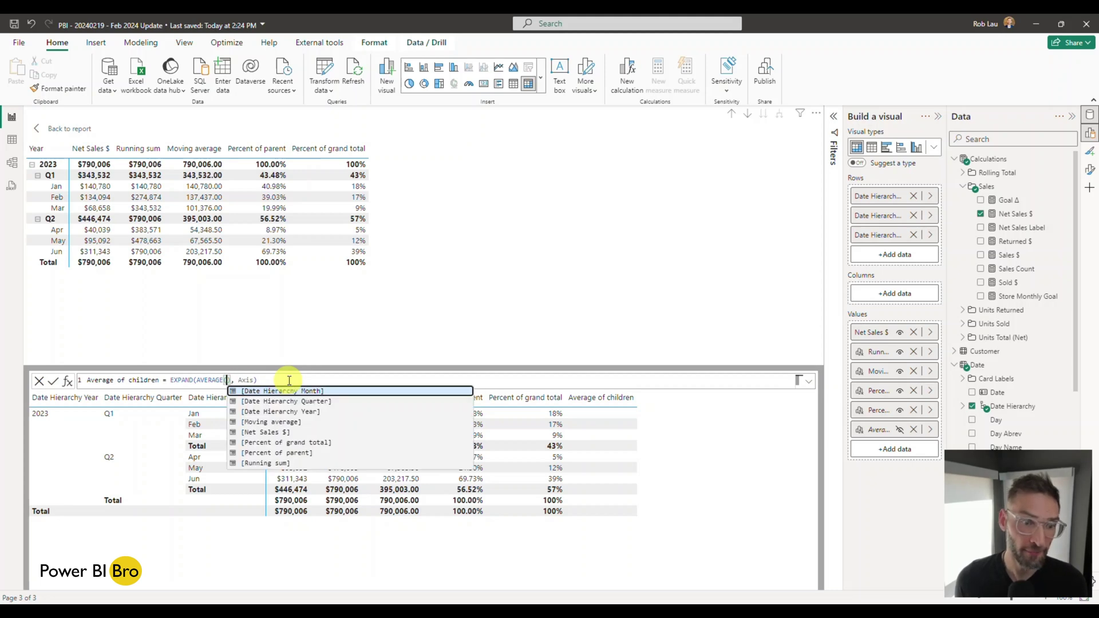
{"action": "type", "text": "[Net Sales $]"}
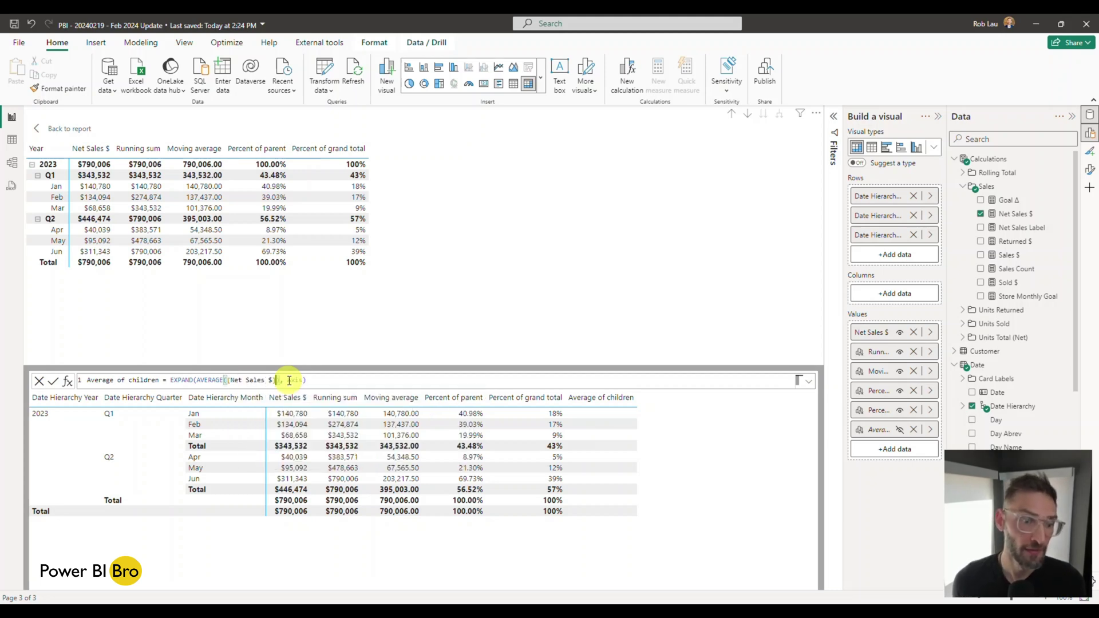
Set the axis argument of the Average of children calculation to ROWS and commit it
{"action": "left_click", "coordinate": [302, 380]}
{"action": "key", "text": "BackSpace"}
{"action": "key", "text": "BackSpace"}
{"action": "key", "text": "BackSpace"}
{"action": "key", "text": "BackSpace"}
{"action": "key", "text": "BackSpace"}
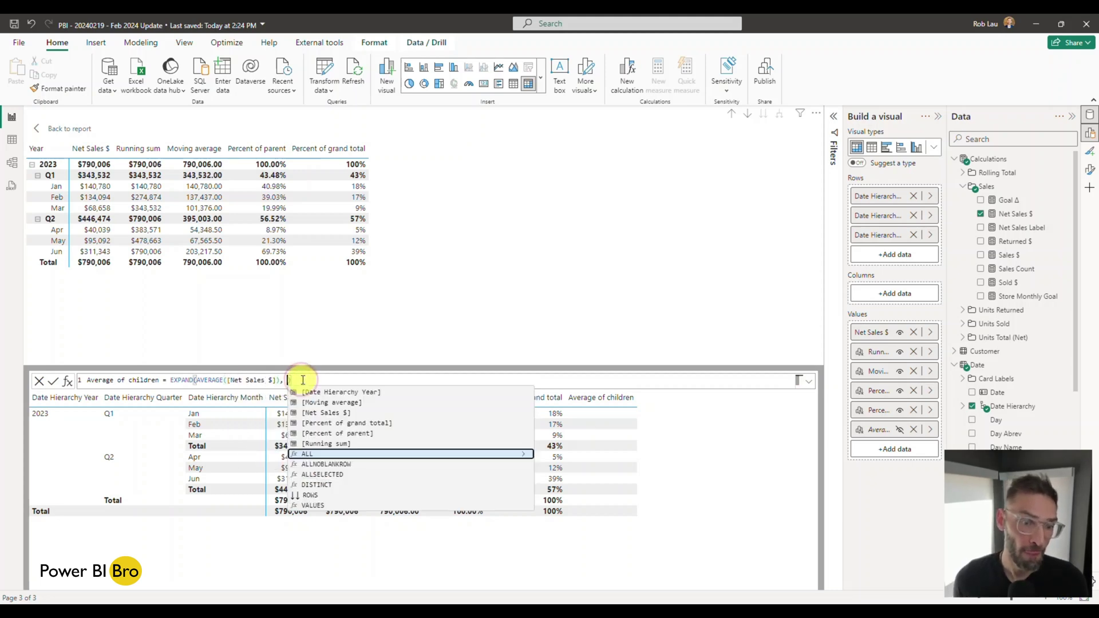
{"action": "type", "text": "ROWS)"}
{"action": "key", "text": "Return"}
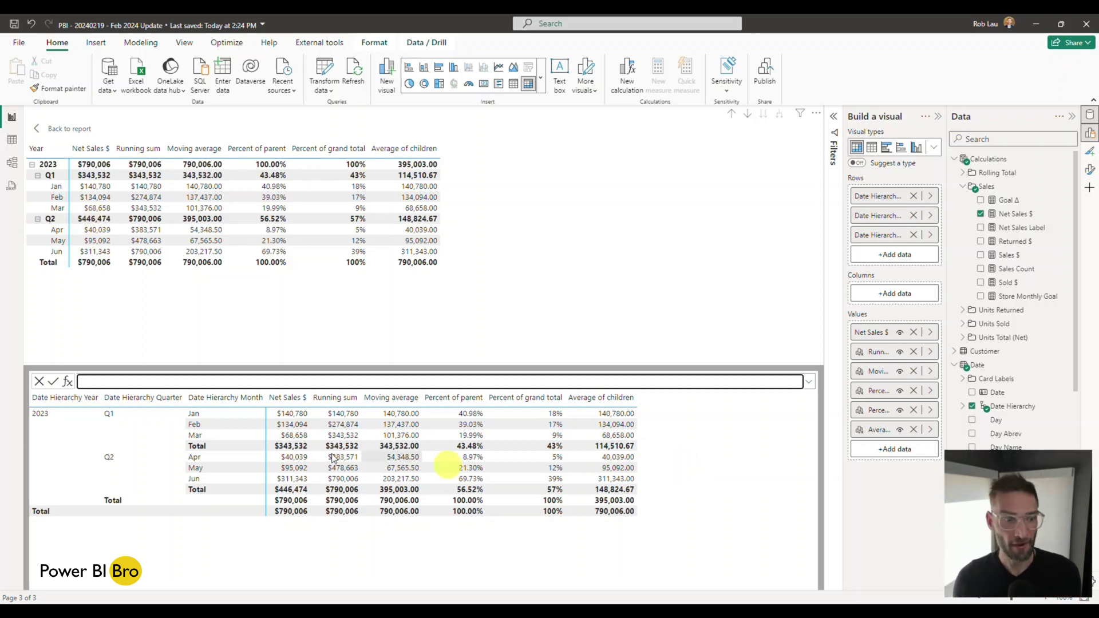
Add a visual calculation from the Versus previous template and replace its first field placeholder with Net Sales $
{"action": "left_click", "coordinate": [67, 381]}
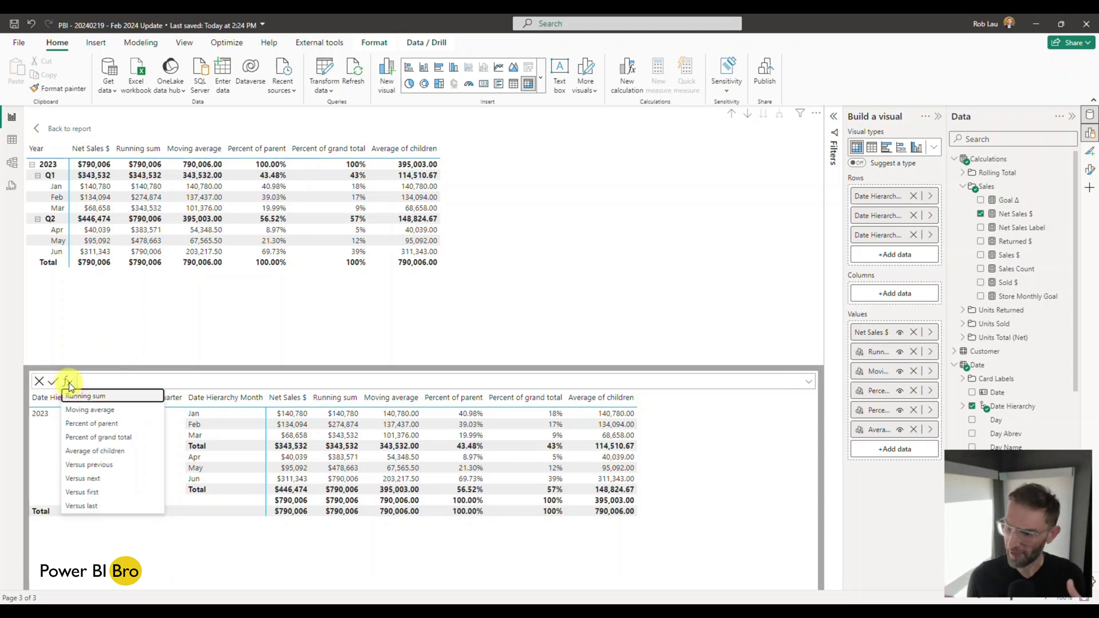
{"action": "left_click", "coordinate": [100, 466]}
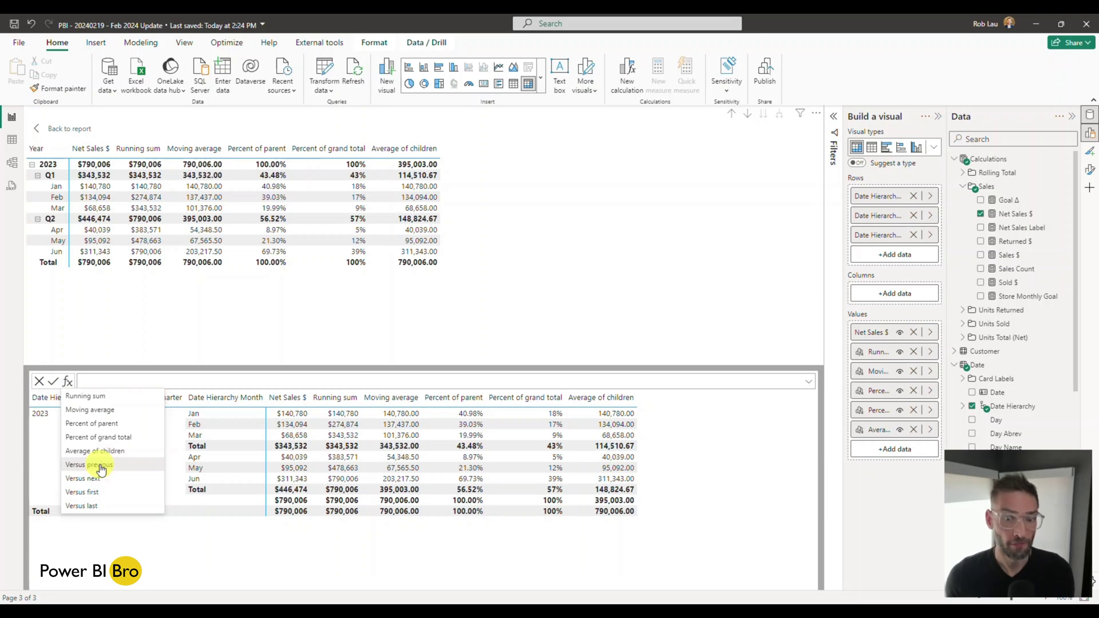
{"action": "left_click", "coordinate": [101, 466]}
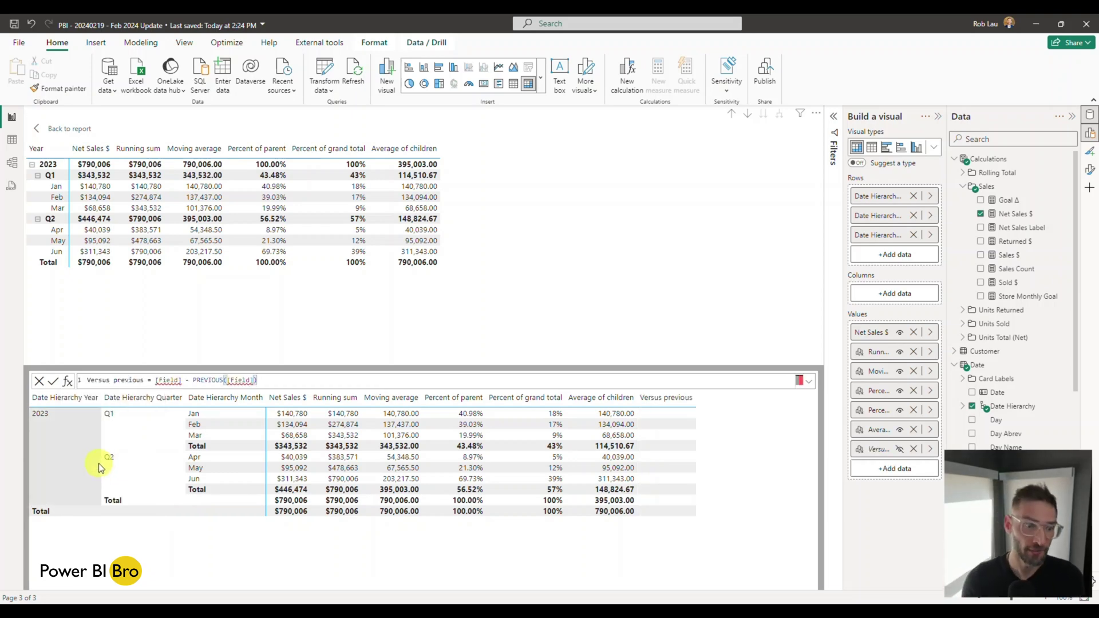
{"action": "double_click", "coordinate": [175, 380]}
{"action": "key", "text": "BackSpace"}
{"action": "type", "text": "[Net Sales $]"}
Replace the field placeholder inside PREVIOUS with Net Sales $ and commit the Versus previous calculation
{"action": "key", "text": "BackSpace"}
{"action": "key", "text": "BackSpace"}
{"action": "key", "text": "BackSpace"}
{"action": "key", "text": "BackSpace"}
{"action": "key", "text": "BackSpace"}
{"action": "key", "text": "BackSpace"}
{"action": "key", "text": "BackSpace"}
{"action": "type", "text": "net"}
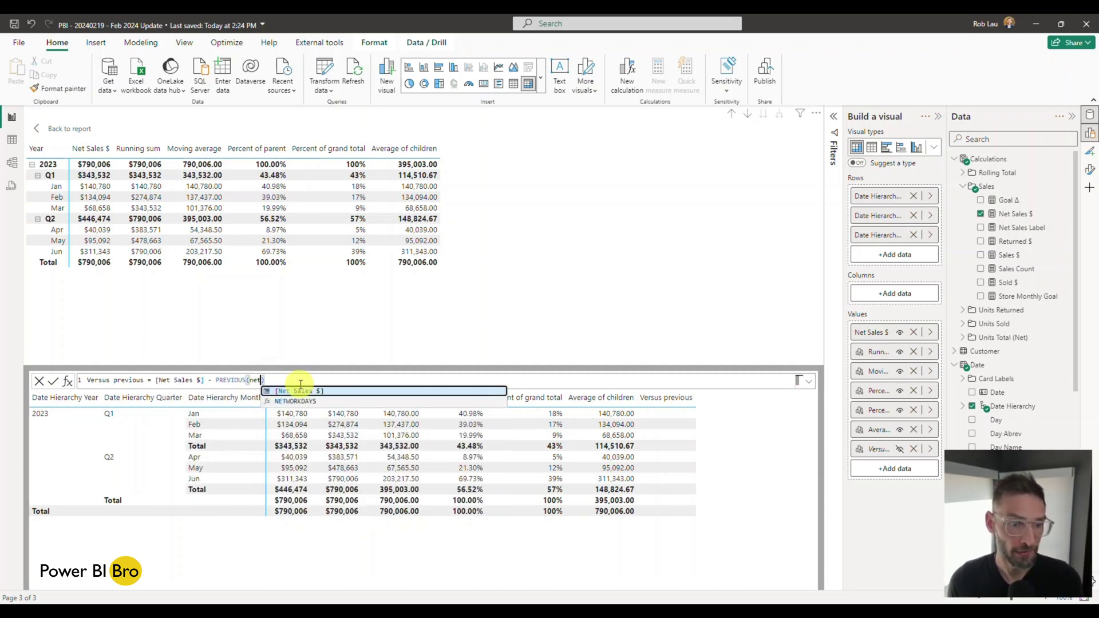
{"action": "key", "text": "Tab"}
{"action": "key", "text": "Return"}
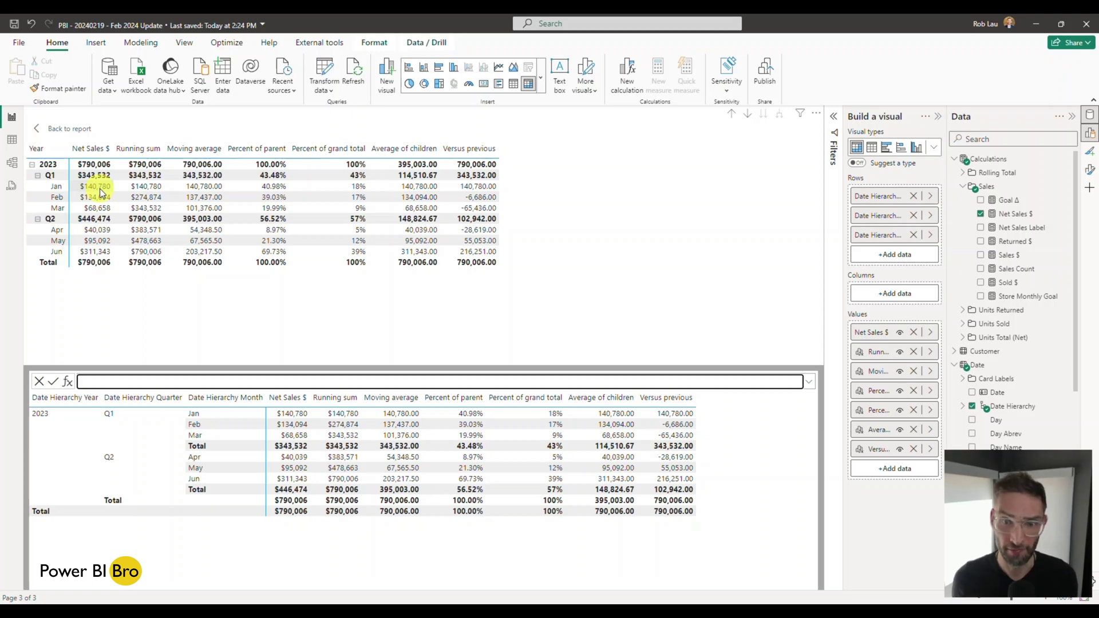
Add a visual calculation from the Versus next template and replace its first field placeholder with Net Sales $
{"action": "left_click", "coordinate": [68, 381]}
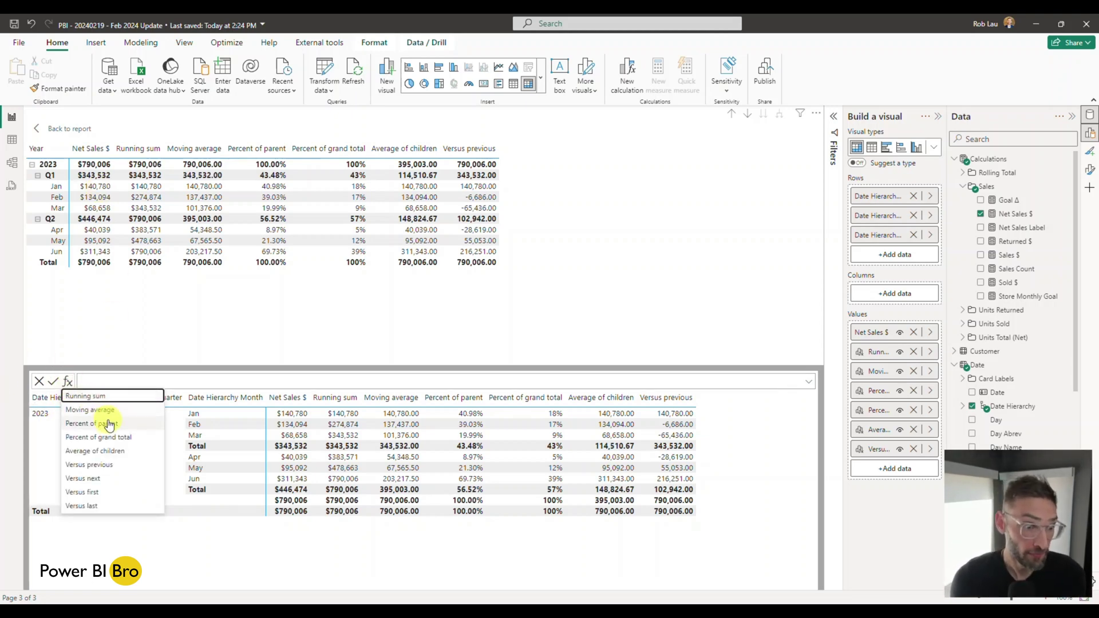
{"action": "left_click", "coordinate": [106, 478]}
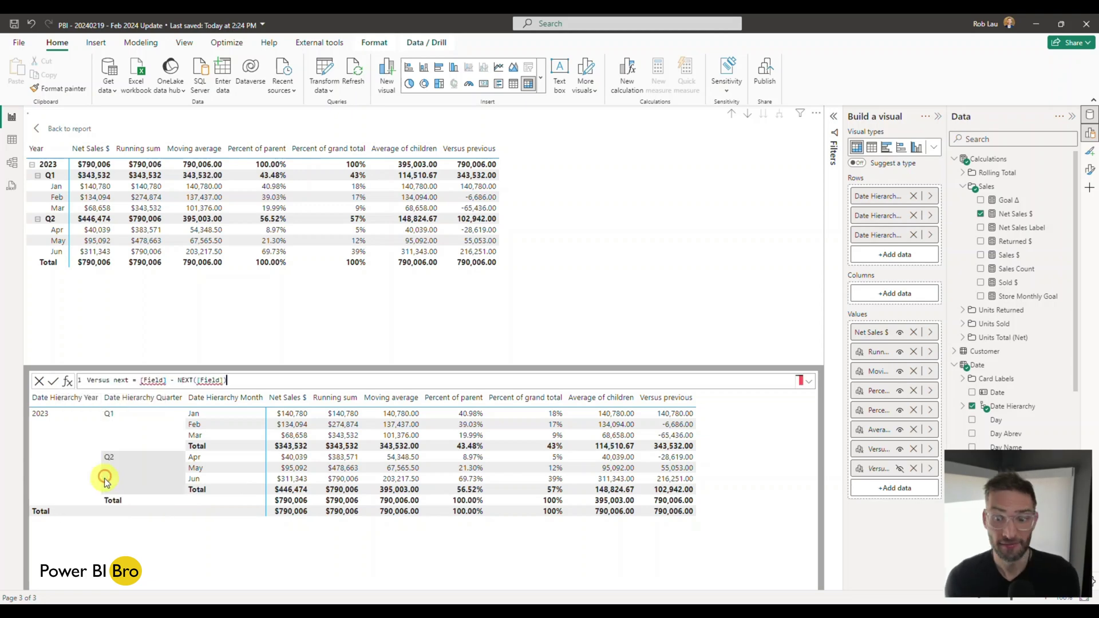
{"action": "left_click_drag", "start_coordinate": [166, 381], "coordinate": [141, 381]}
{"action": "key", "text": "BackSpace"}
{"action": "type", "text": "[Net Sales $]"}
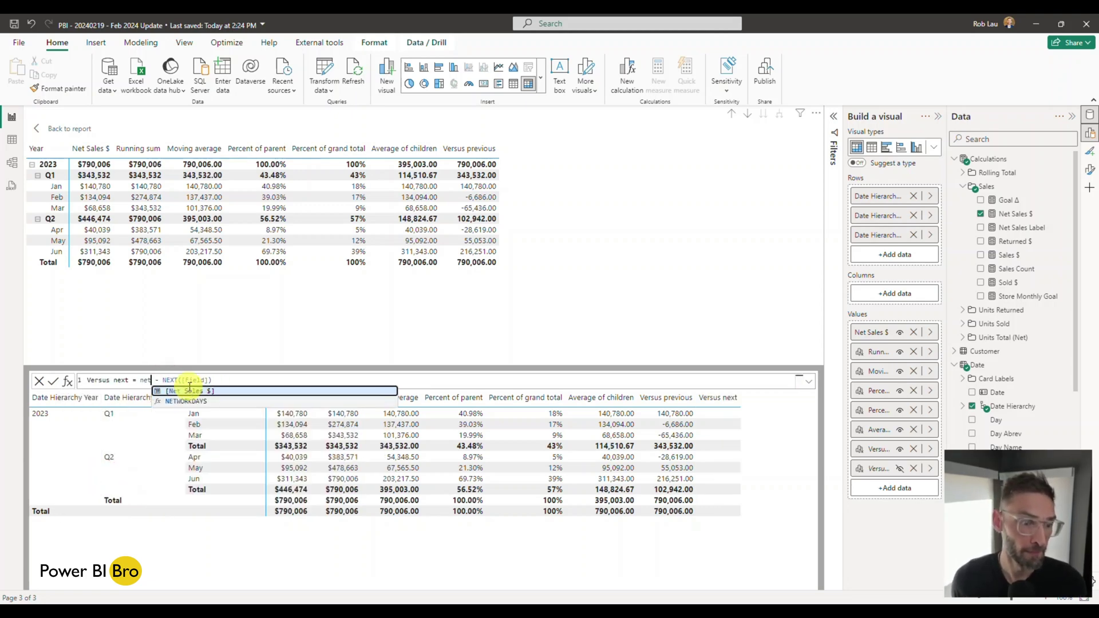
Replace the field placeholder inside NEXT with Net Sales $ and commit the Versus next calculation
{"action": "left_click", "coordinate": [248, 380]}
{"action": "key", "text": "BackSpace"}
{"action": "key", "text": "BackSpace"}
{"action": "key", "text": "BackSpace"}
{"action": "key", "text": "BackSpace"}
{"action": "key", "text": "BackSpace"}
{"action": "key", "text": "BackSpace"}
{"action": "key", "text": "BackSpace"}
{"action": "type", "text": "net"}
{"action": "key", "text": "Tab"}
{"action": "key", "text": "Return"}
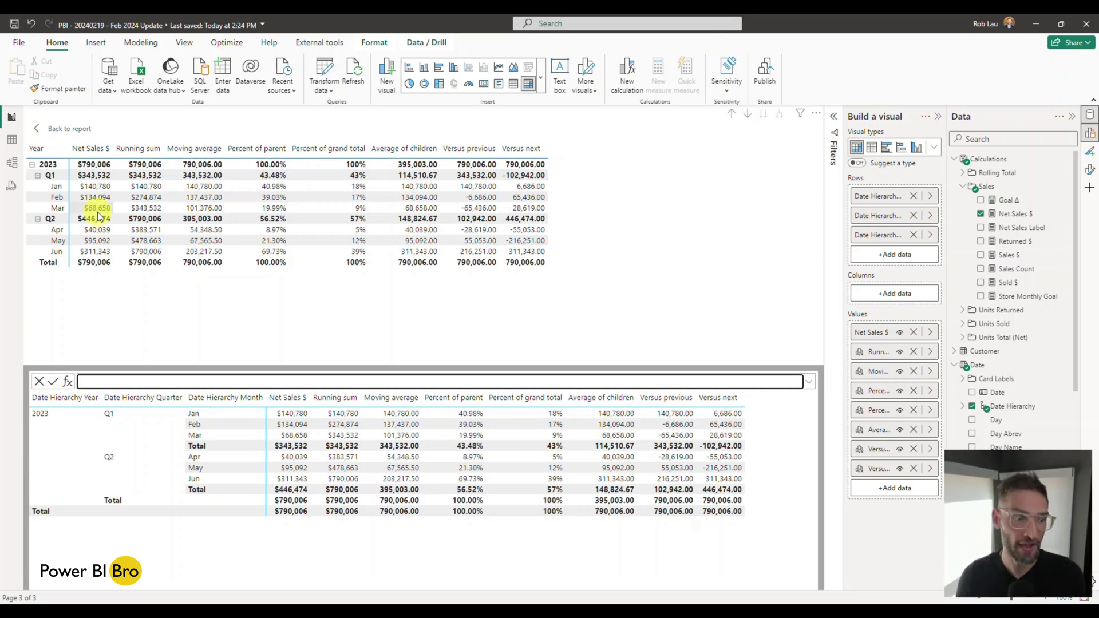
Add a visual calculation from the Versus first template and replace its first field placeholder with Net Sales $
{"action": "left_click", "coordinate": [67, 382]}
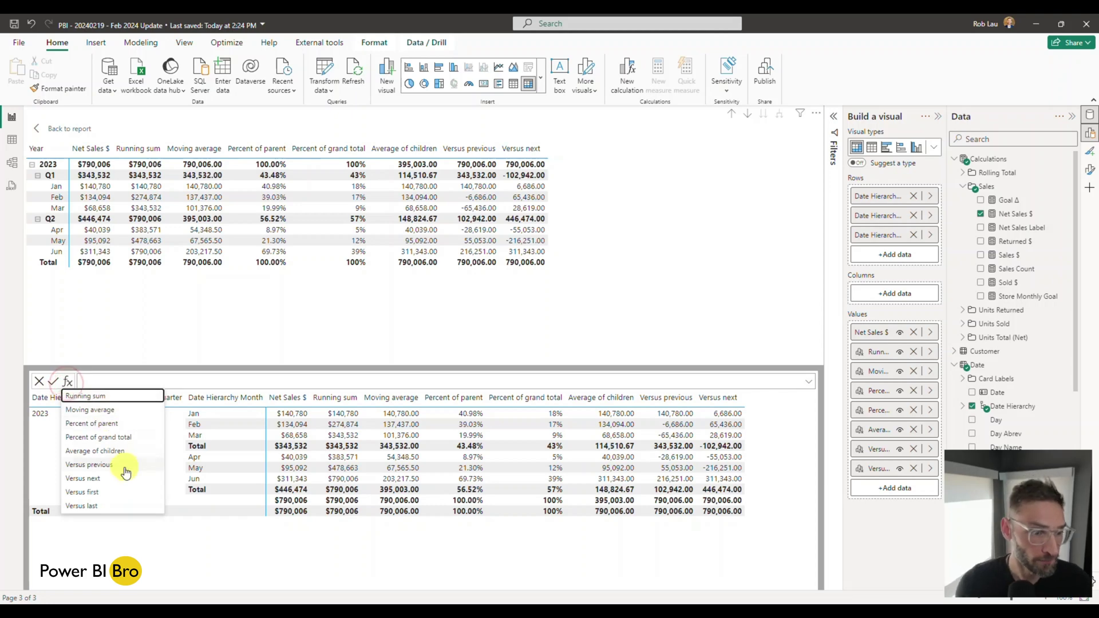
{"action": "left_click", "coordinate": [112, 496]}
{"action": "left_click_drag", "start_coordinate": [170, 379], "coordinate": [144, 380]}
{"action": "key", "text": "BackSpace"}
{"action": "key", "text": "Escape"}
{"action": "type", "text": "[Net Sales $] - FIRST([Field"}
Replace the field placeholder inside FIRST with Net Sales $ and commit the Versus first calculation
{"action": "left_click_drag", "start_coordinate": [228, 379], "coordinate": [252, 380]}
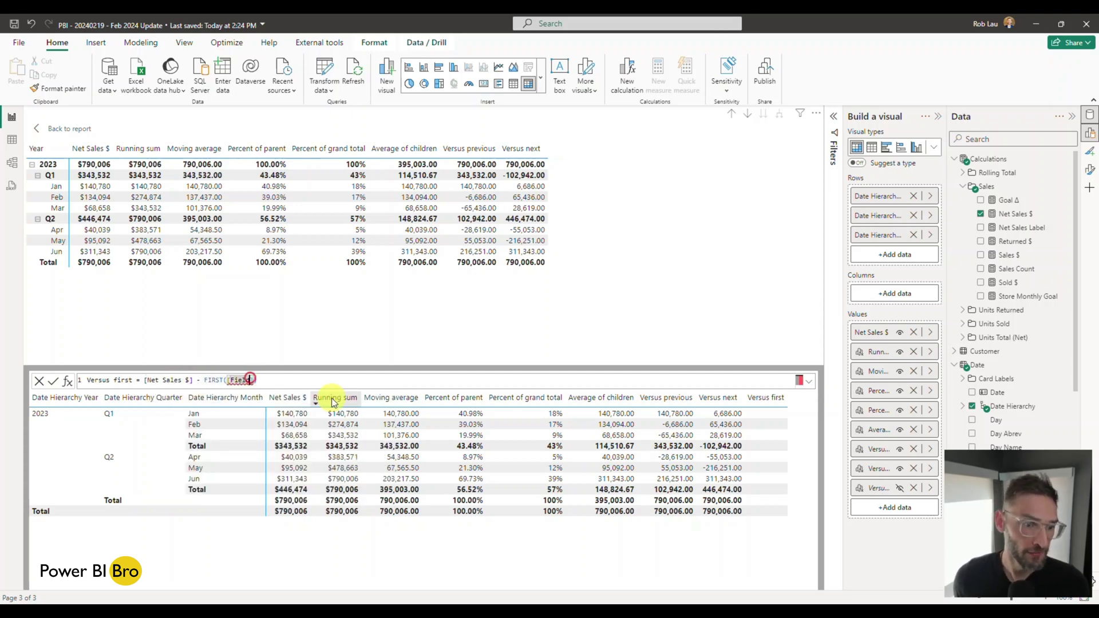
{"action": "type", "text": "net"}
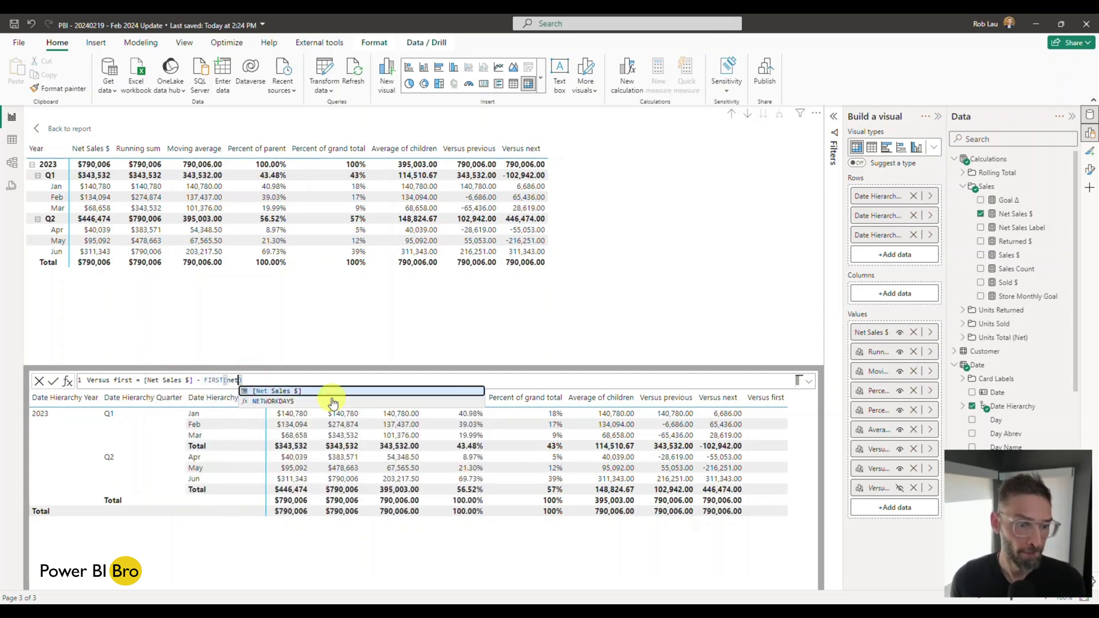
{"action": "key", "text": "Tab"}
{"action": "key", "text": "Return"}
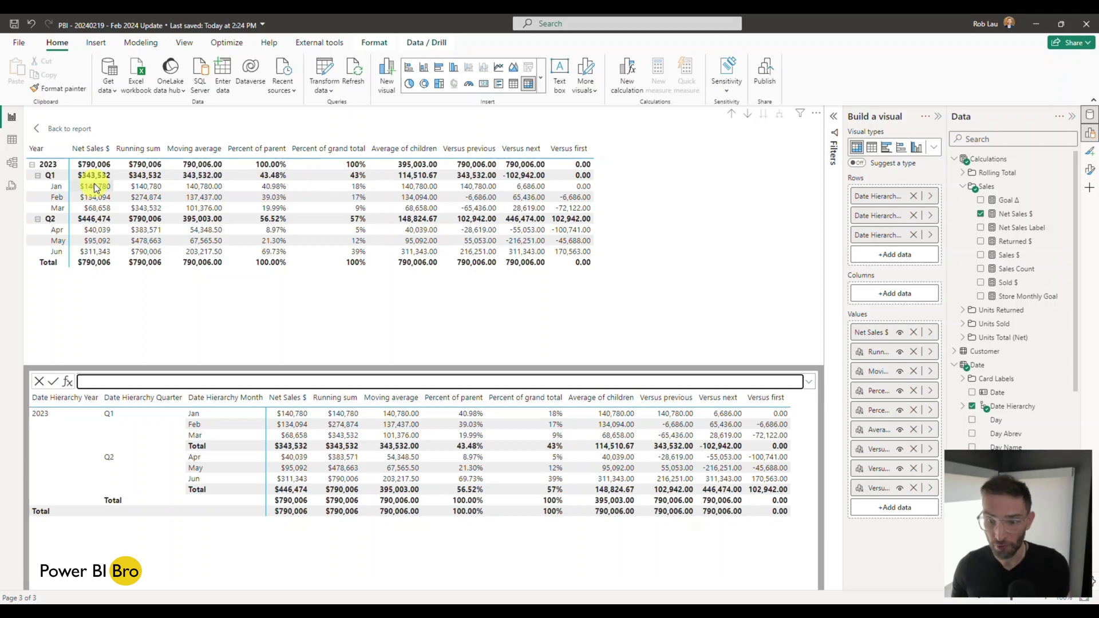
Add a visual calculation from the Versus last template and replace its first field placeholder with Net Sales $
{"action": "left_click", "coordinate": [70, 381]}
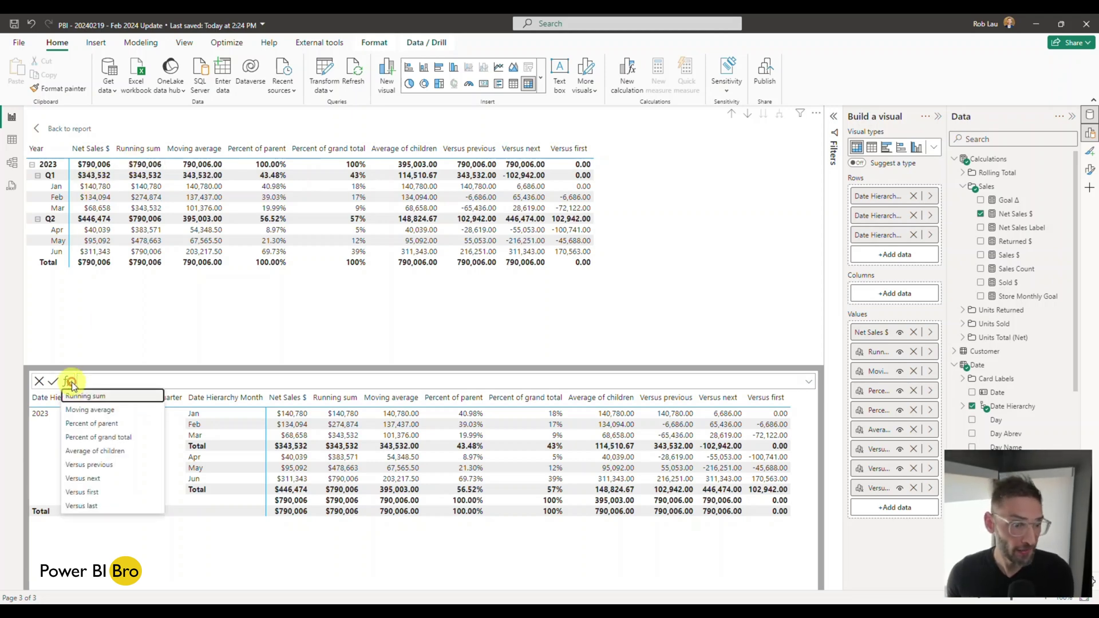
{"action": "left_click", "coordinate": [83, 506]}
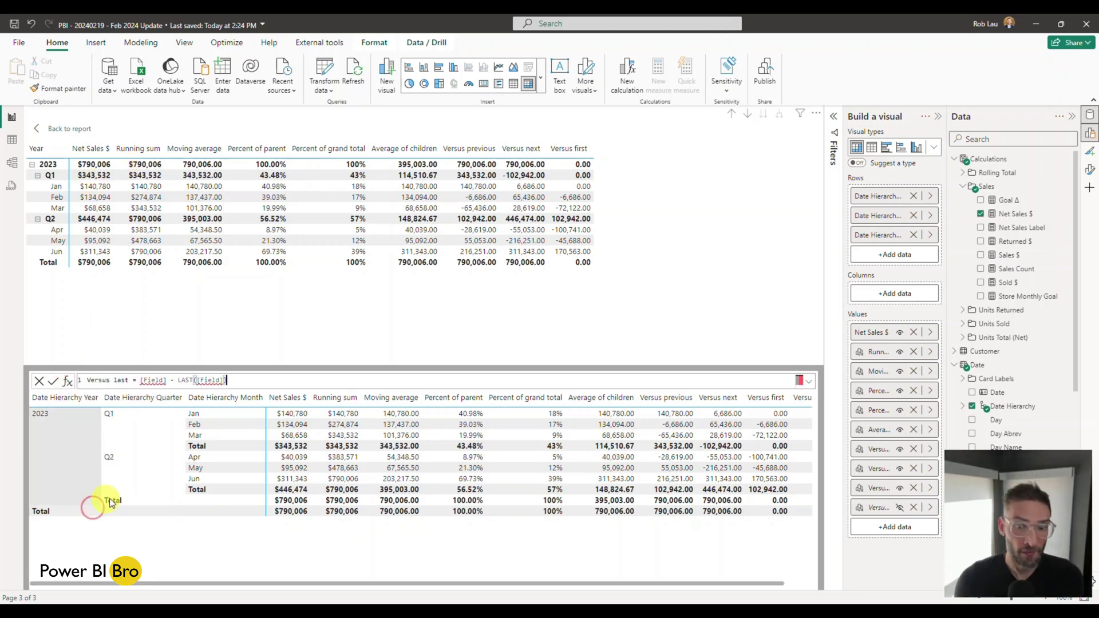
{"action": "left_click", "coordinate": [165, 382]}
{"action": "key", "text": "BackSpace"}
{"action": "key", "text": "BackSpace"}
{"action": "key", "text": "BackSpace"}
{"action": "key", "text": "BackSpace"}
{"action": "key", "text": "BackSpace"}
{"action": "key", "text": "BackSpace"}
{"action": "type", "text": "Net"}
{"action": "key", "text": "Tab"}
Complete the Versus last calculation by replacing the field placeholder inside LAST with Net Sales $, and return to the report
{"action": "left_click", "coordinate": [248, 380]}
{"action": "key", "text": "BackSpace"}
{"action": "key", "text": "BackSpace"}
{"action": "key", "text": "BackSpace"}
{"action": "key", "text": "BackSpace"}
{"action": "key", "text": "BackSpace"}
{"action": "key", "text": "BackSpace"}
{"action": "key", "text": "BackSpace"}
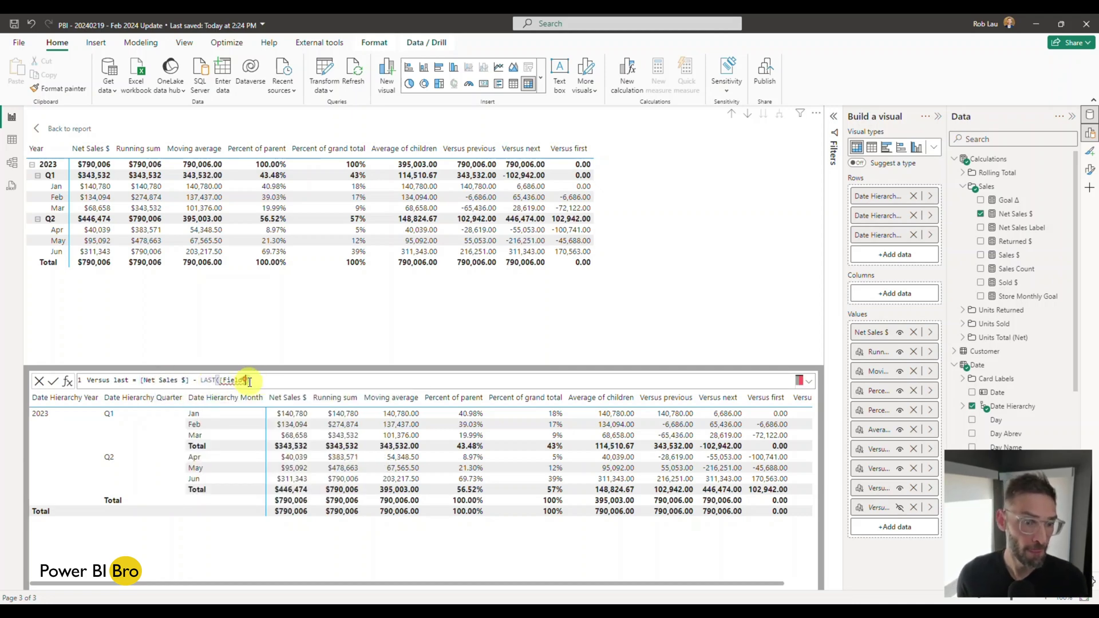
{"action": "type", "text": "n"}
{"action": "key", "text": "BackSpace"}
{"action": "type", "text": "[Net"}
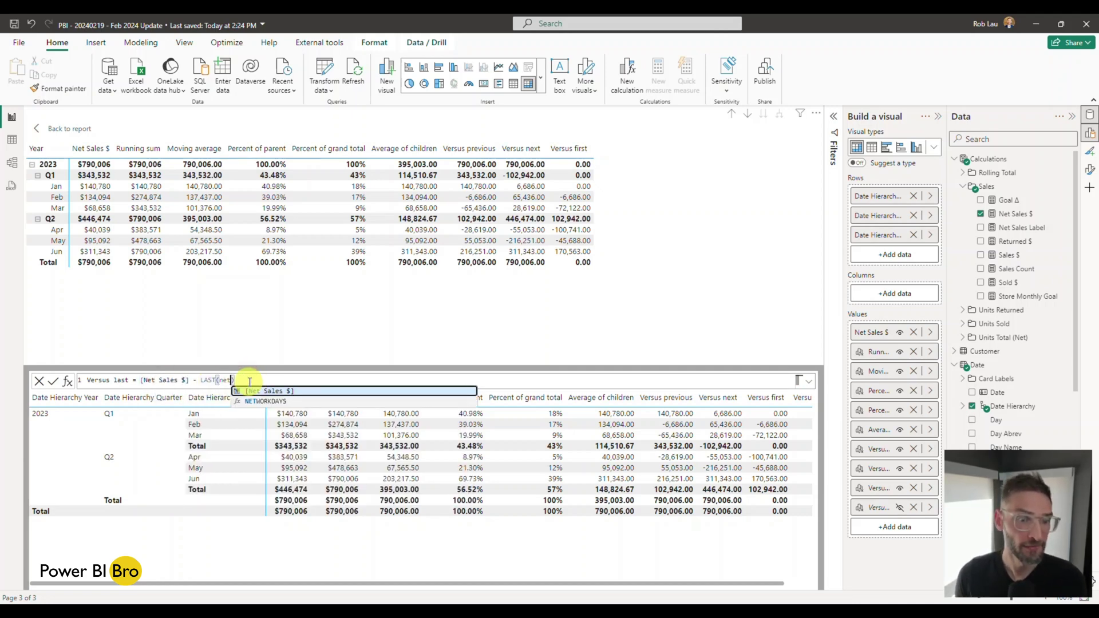
{"action": "key", "text": "Tab"}
{"action": "key", "text": "Return"}
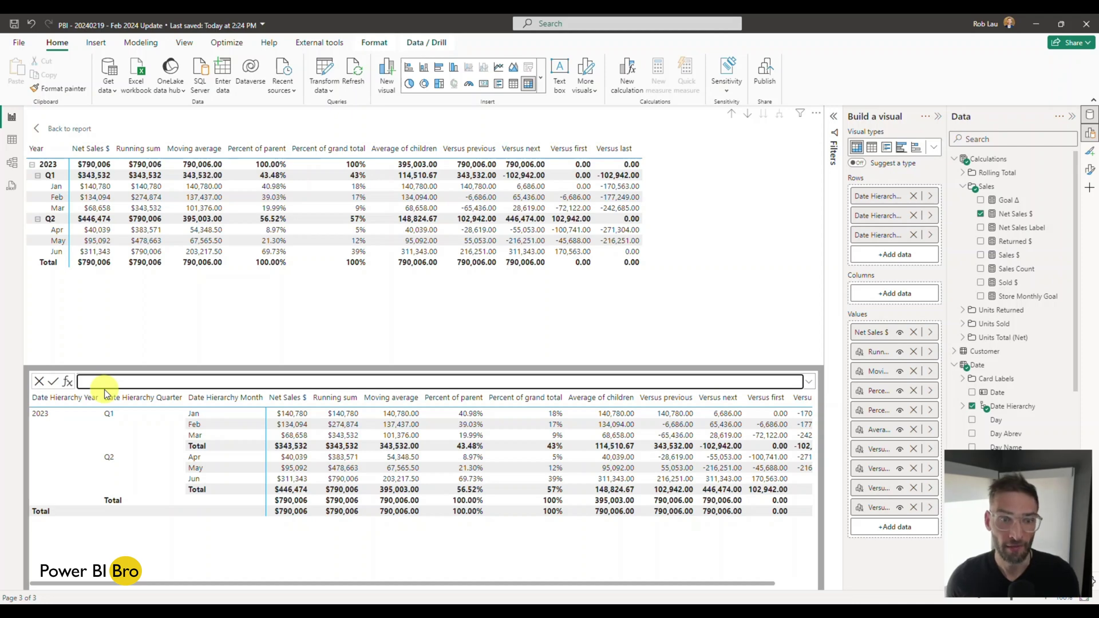
{"action": "left_click", "coordinate": [68, 130]}
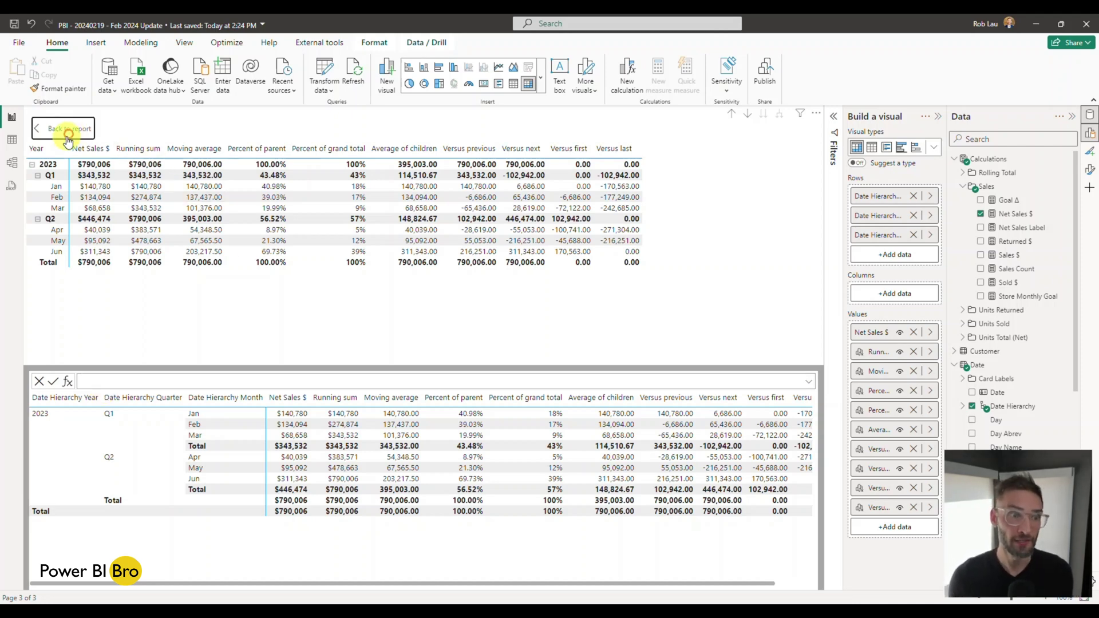